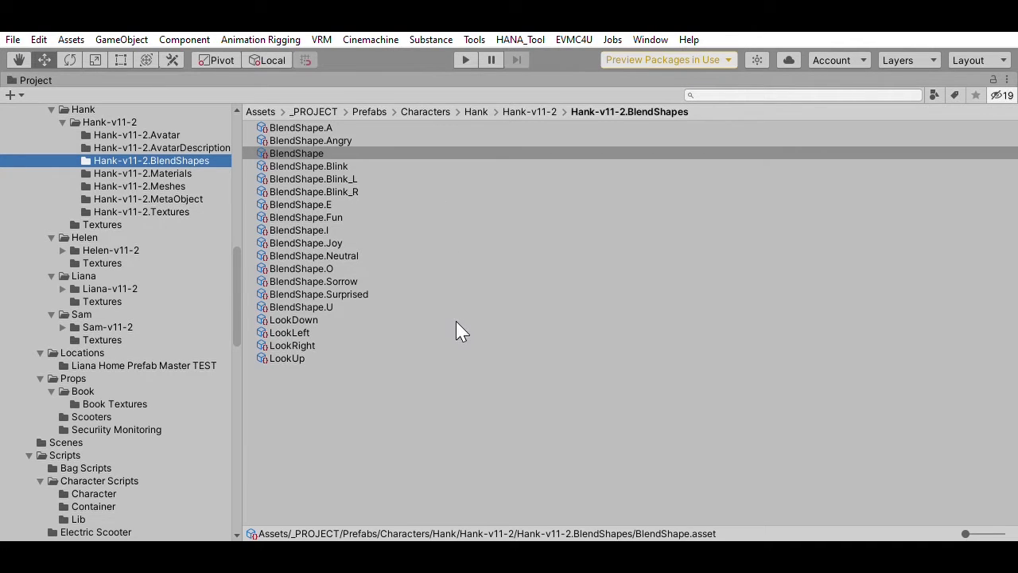
Select the BlendShape avatar asset in Hank-v11-2.BlendShapes and restore the full editor layout.
left_click(300, 152)
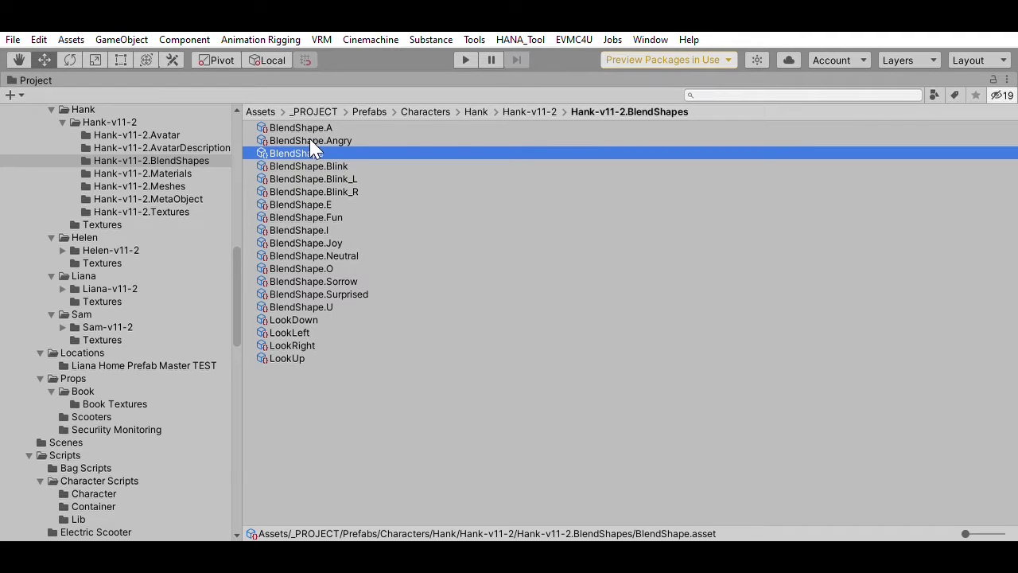
key("shift+space")
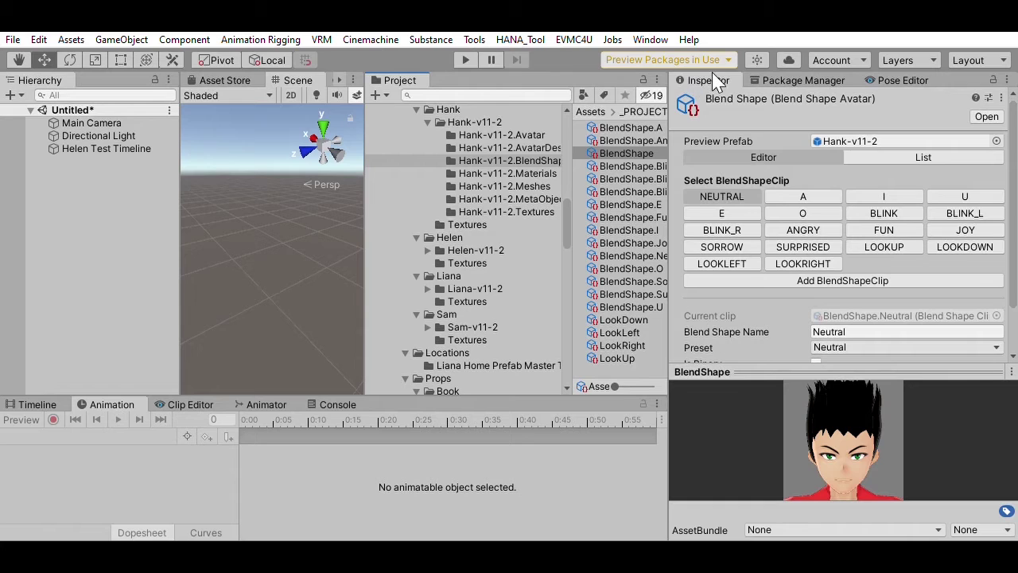
Maximize the Inspector, enlarge Hank's face preview, and preview the A, I, U, E, O mouth shapes.
key("shift+space")
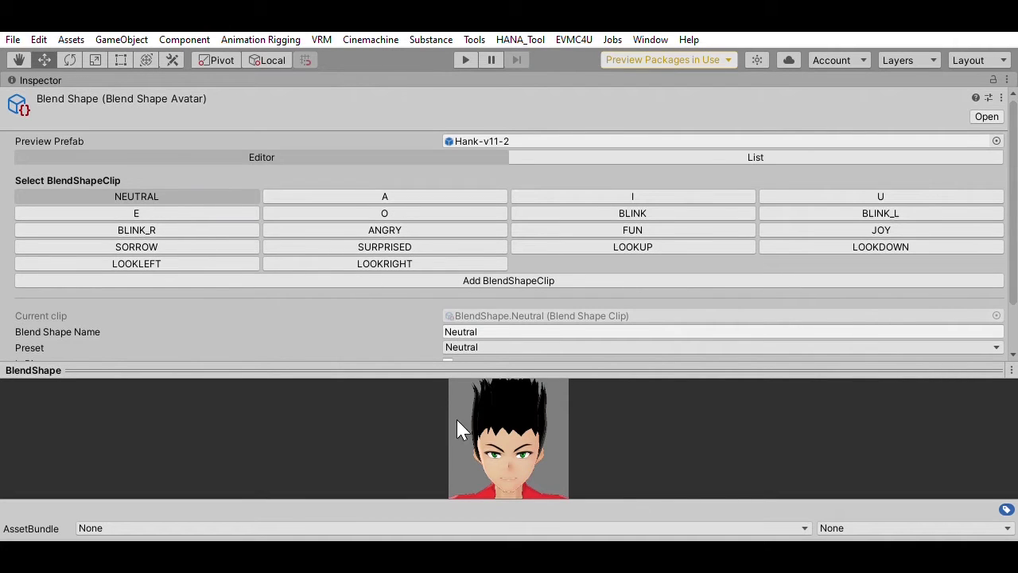
left_click_drag(521, 370, 521, 268)
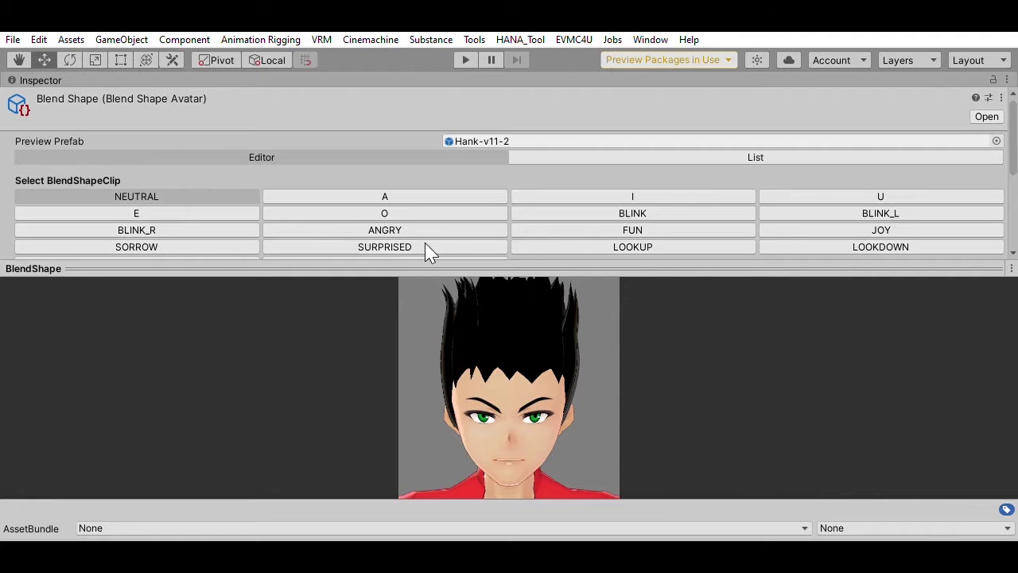
left_click(385, 196)
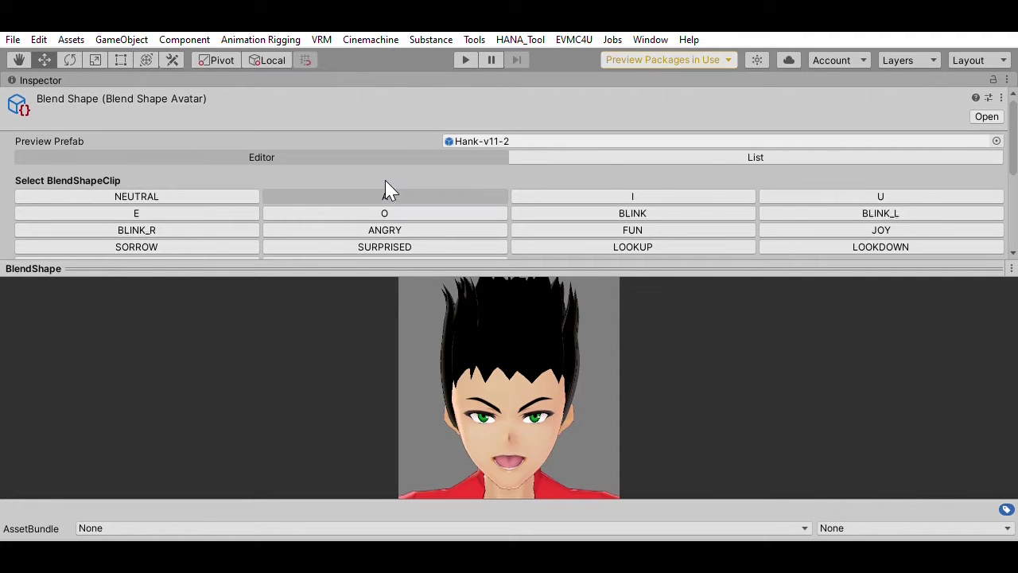
left_click(561, 193)
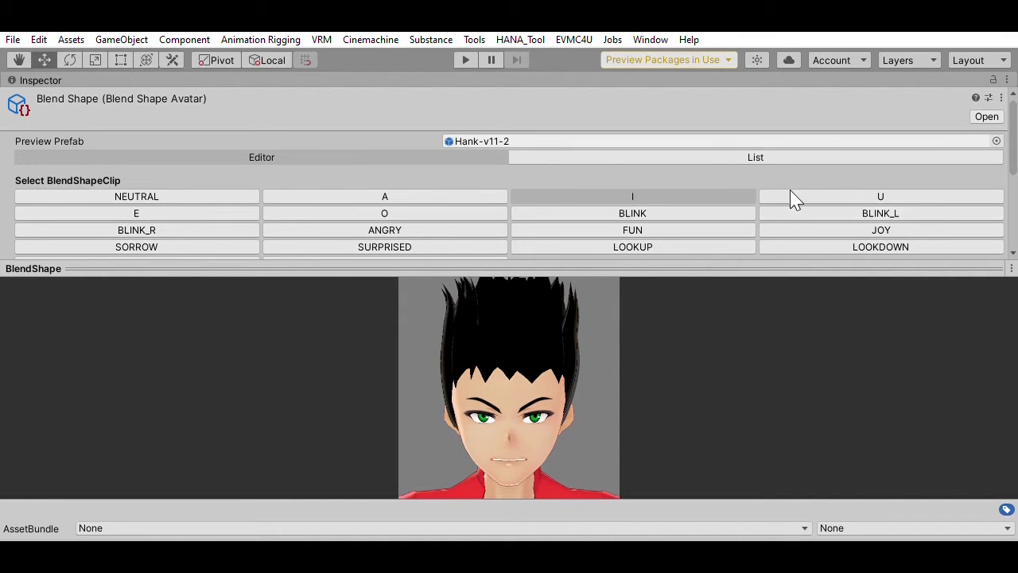
left_click(832, 193)
left_click(208, 208)
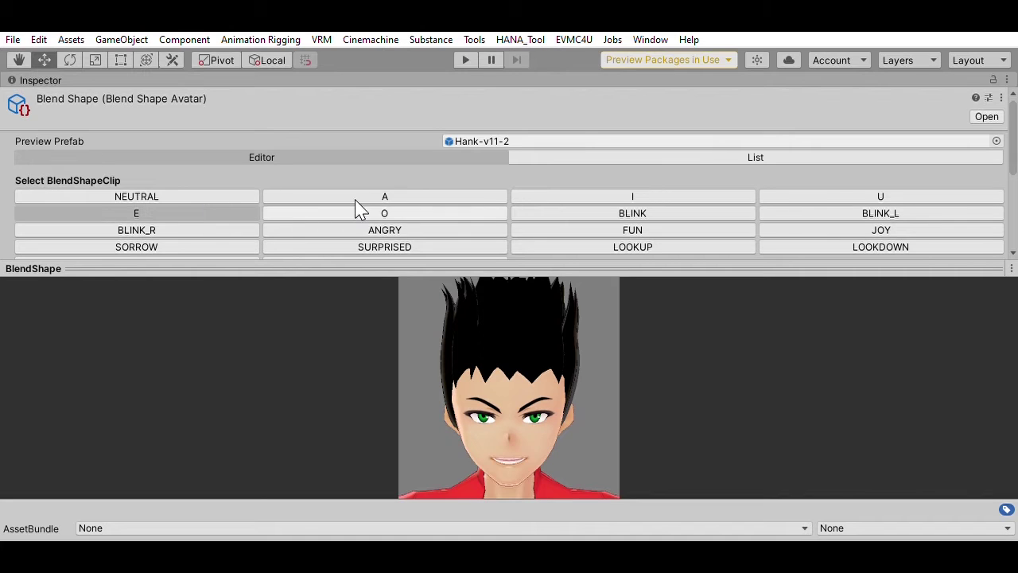
left_click(357, 211)
Preview the BLINK, BLINK_L, ANGRY and FUN expressions on Hank's face.
left_click(605, 211)
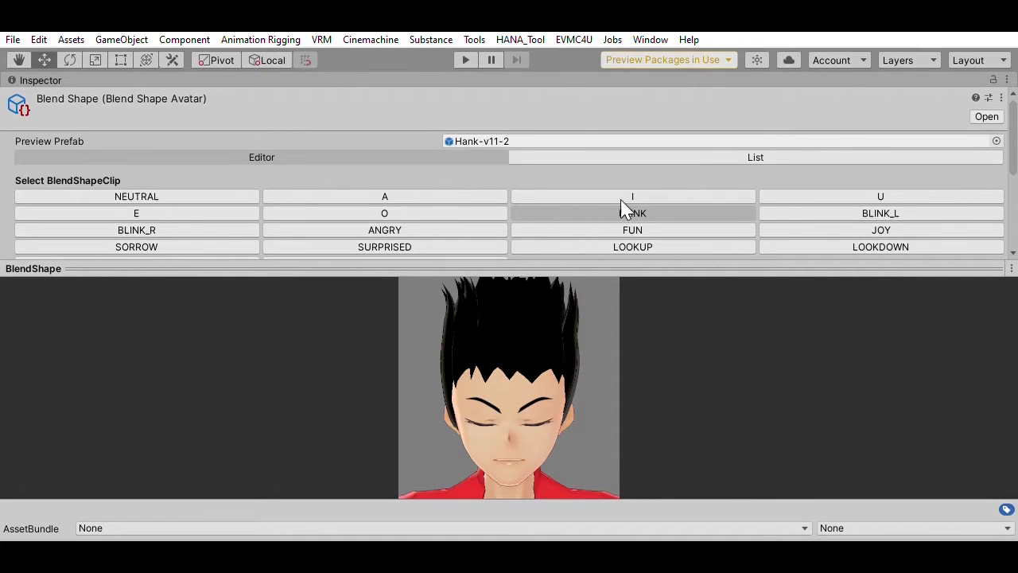
left_click(835, 212)
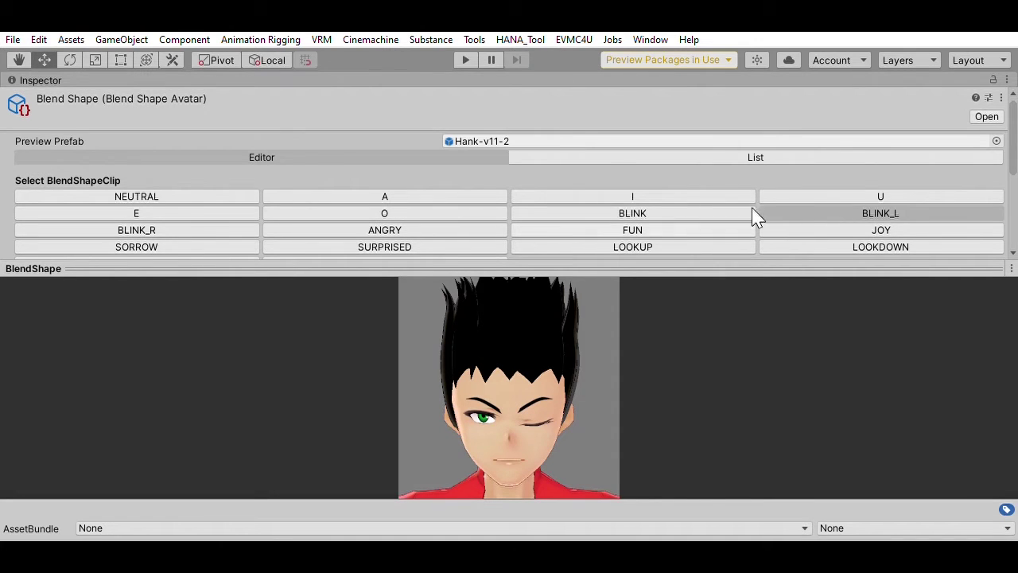
left_click(354, 225)
left_click(652, 226)
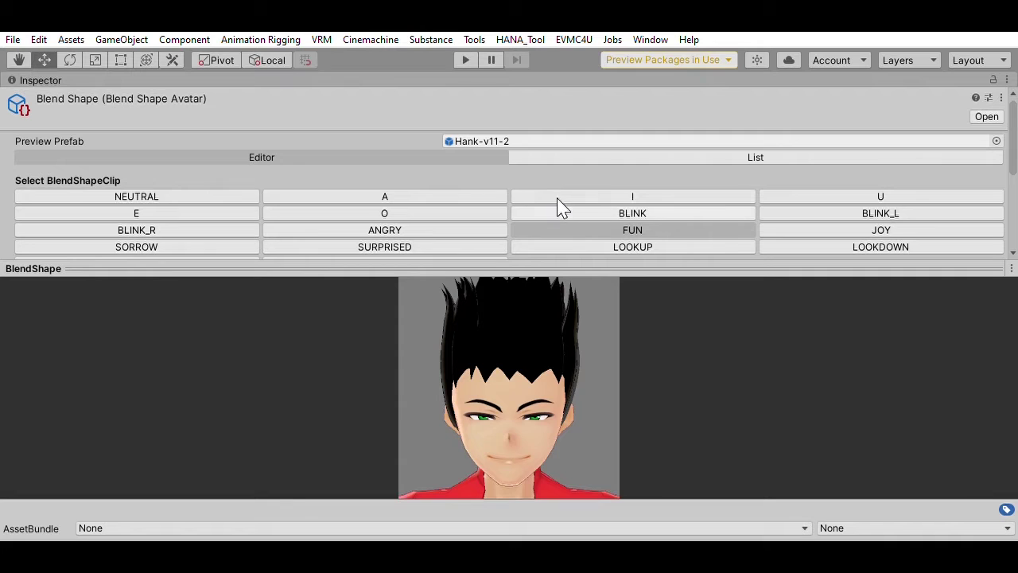
scroll(205, 191, "down", 1)
scroll(207, 192, "up", 1)
Load Elanor-v11-2's BlendShape avatar and preview her BLINK expression in an enlarged preview.
key("shift+space")
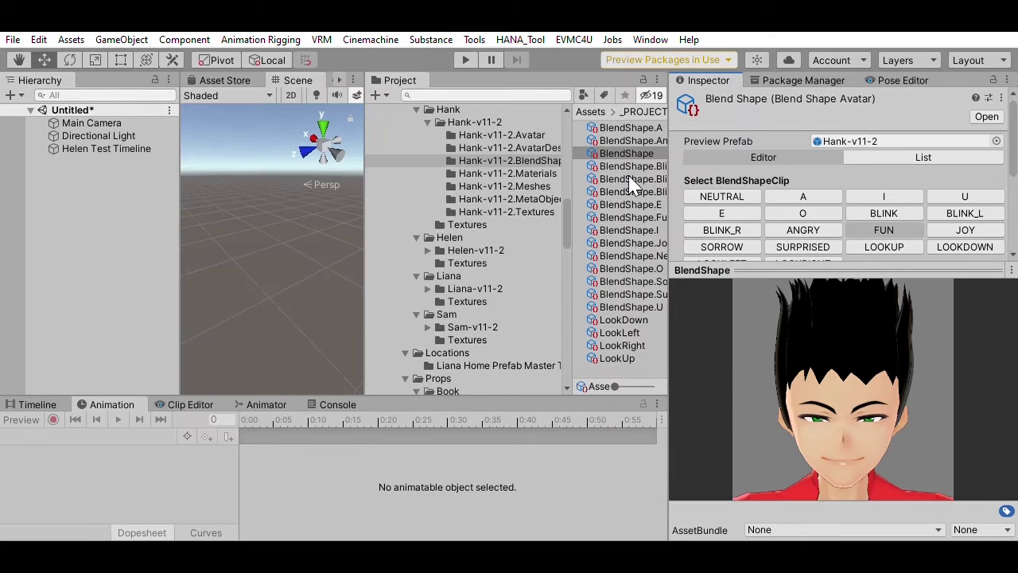
scroll(457, 195, "up", 5)
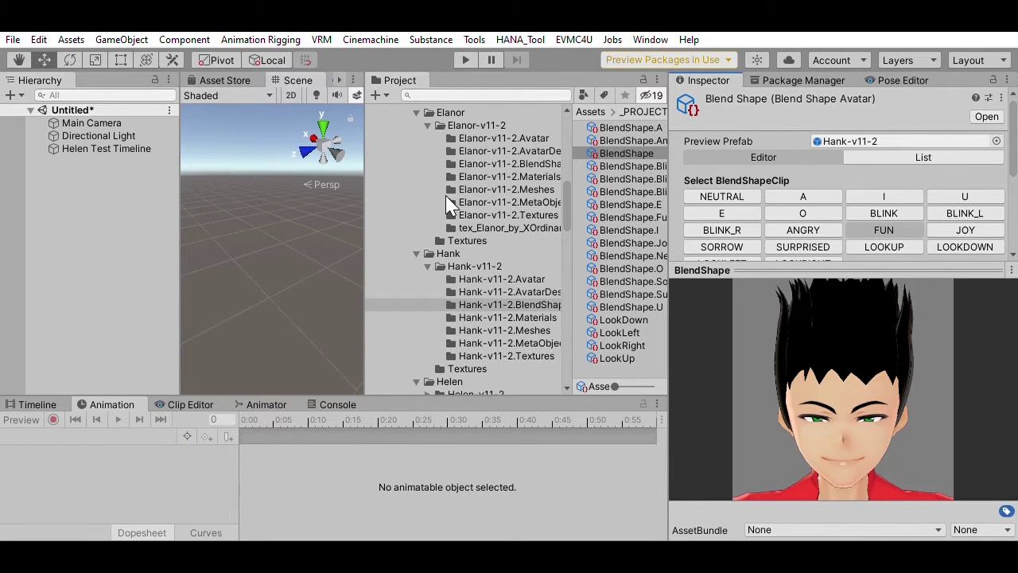
left_click(528, 163)
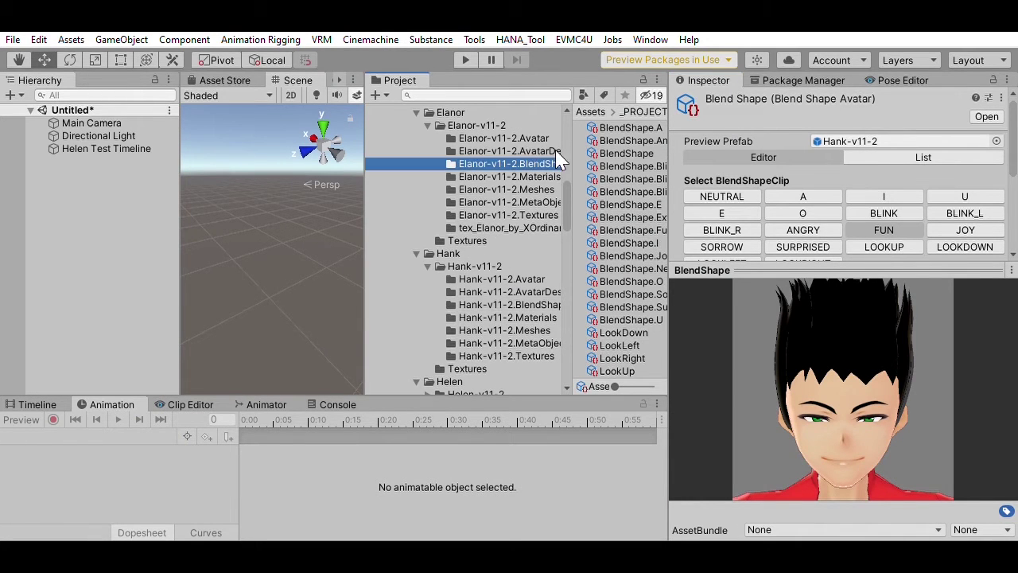
left_click(627, 153)
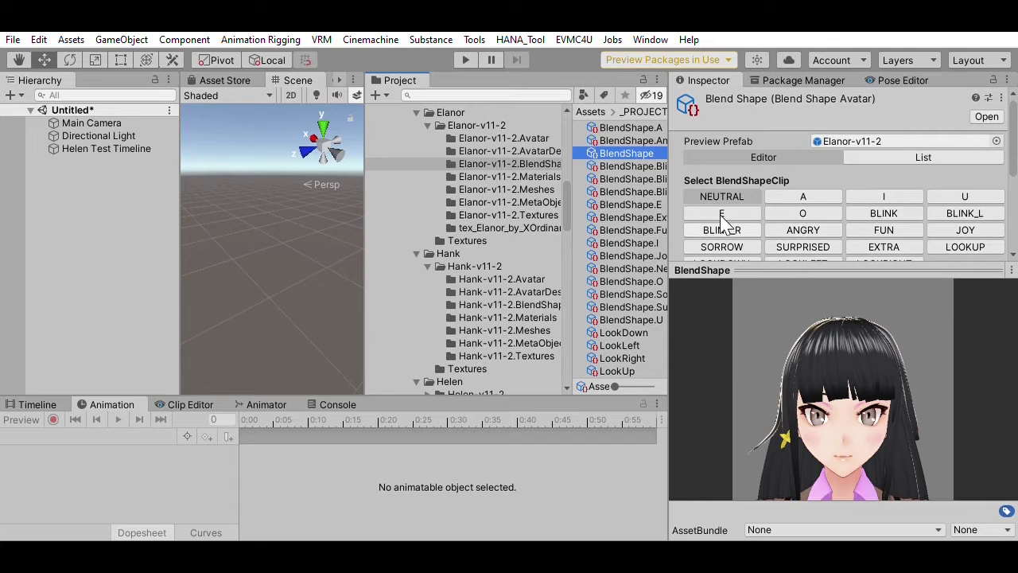
left_click(886, 212)
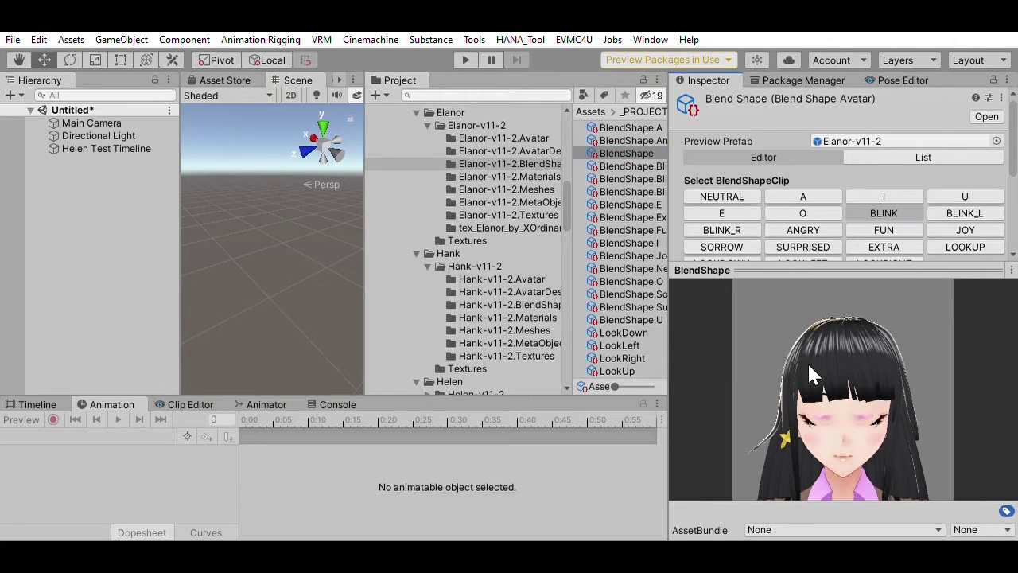
left_click_drag(811, 271, 827, 144)
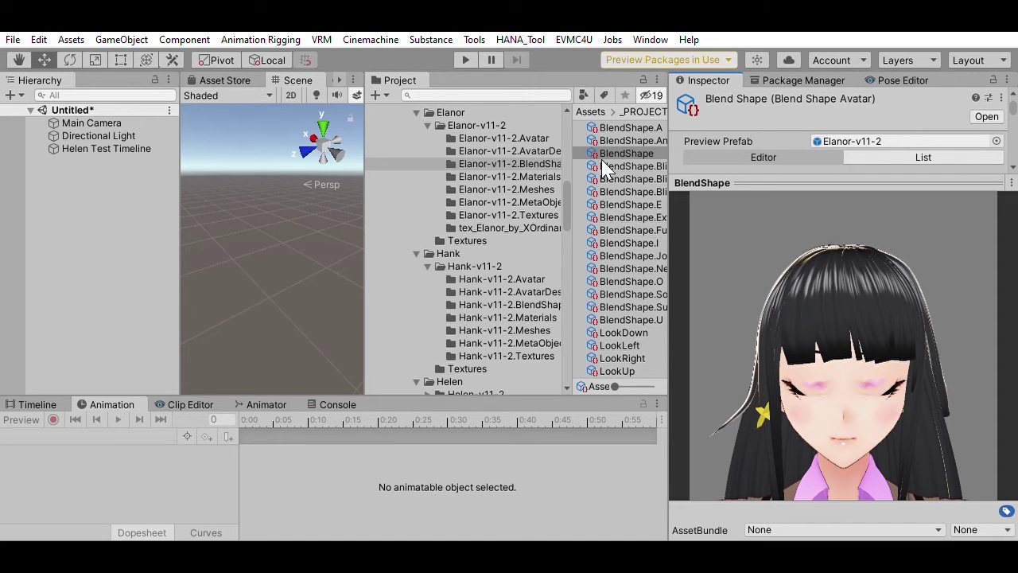
Open Elanor's BlendShape.Blink clip, set preview weight to 0.41, and reveal its name, preset and binary fields.
left_click(641, 166)
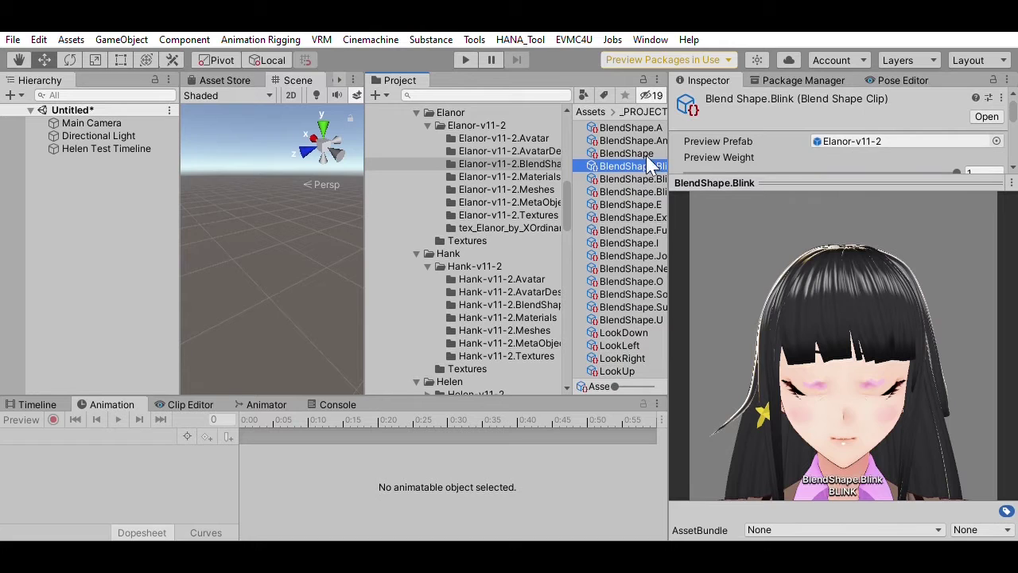
left_click_drag(884, 183, 878, 208)
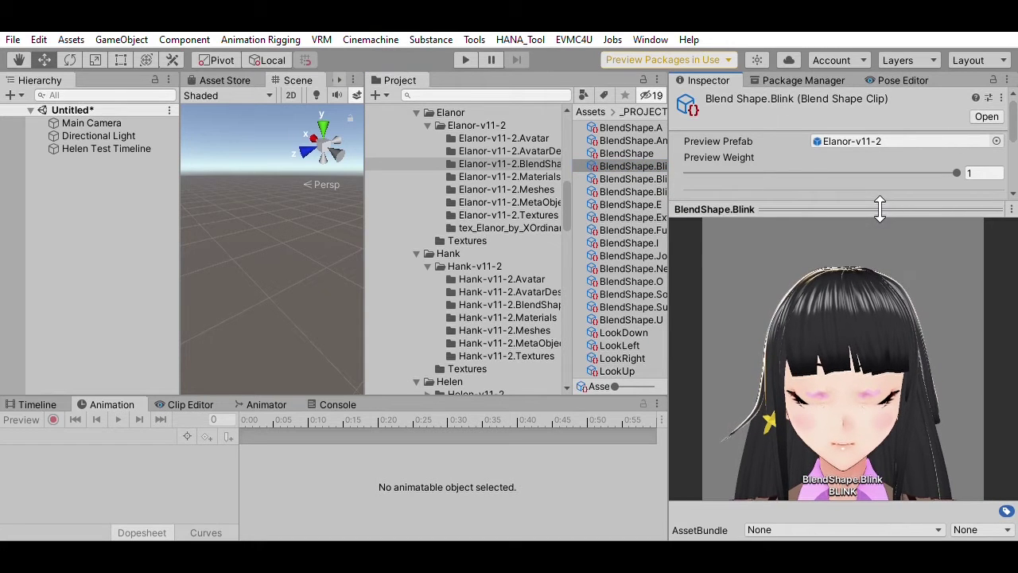
left_click(956, 173)
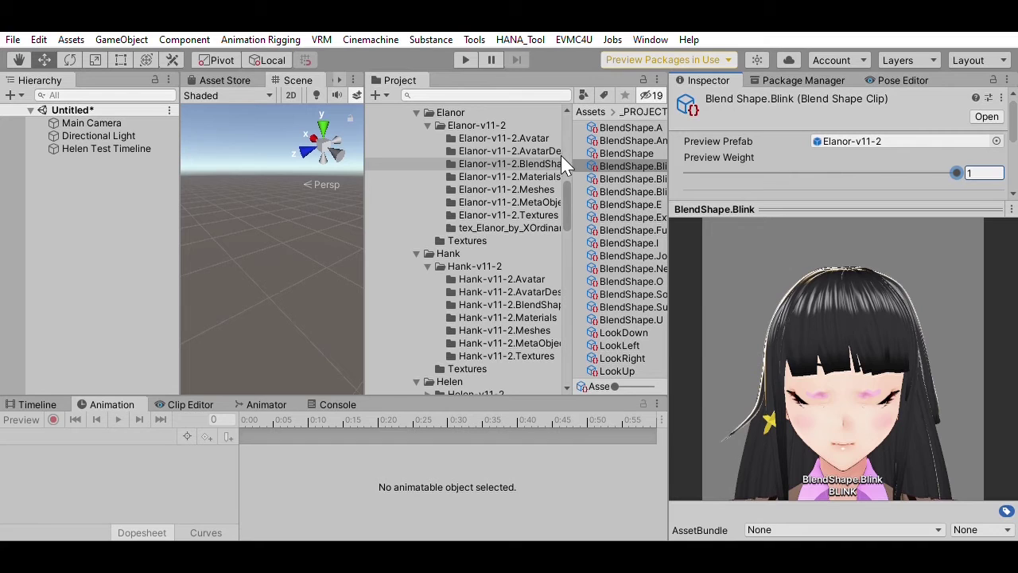
left_click_drag(572, 151, 504, 152)
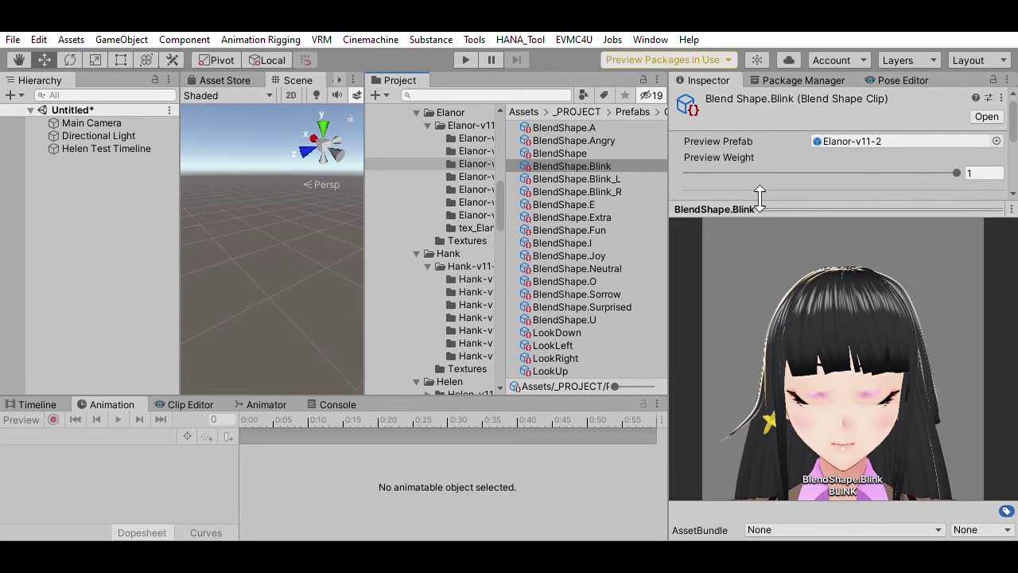
left_click_drag(958, 171, 986, 186)
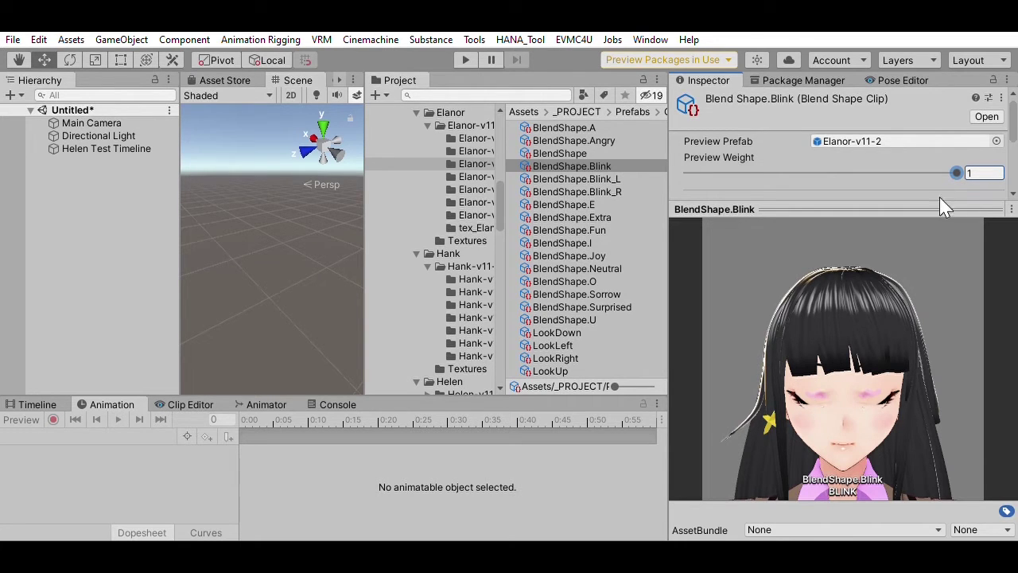
left_click_drag(948, 165, 800, 167)
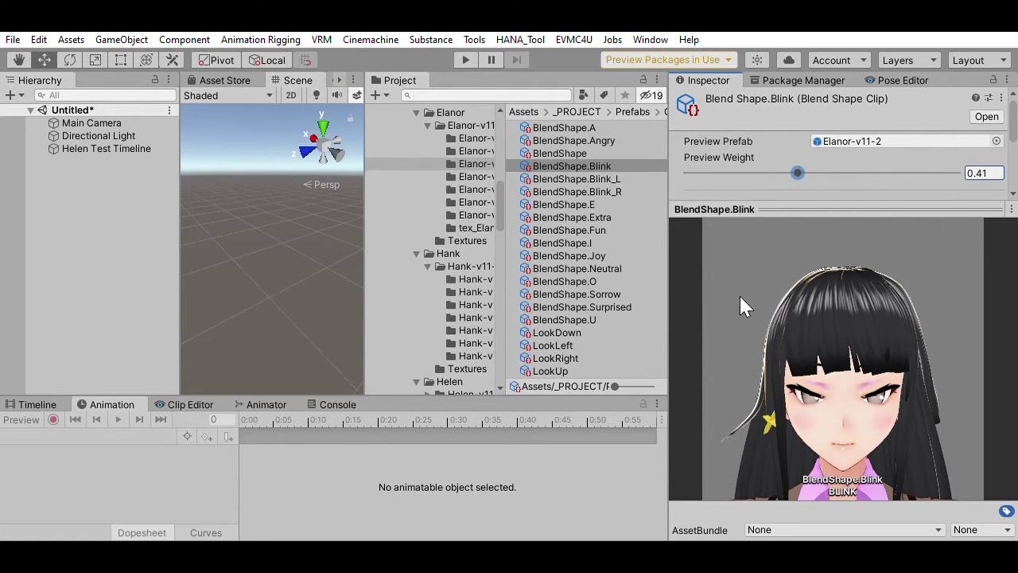
left_click_drag(832, 209, 805, 334)
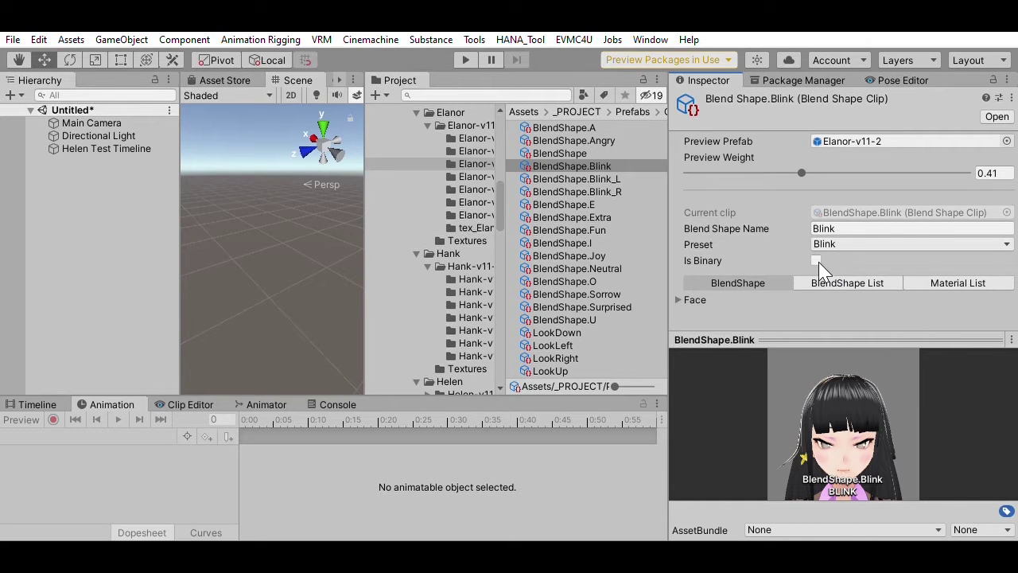
Expand the Face sliders, maximize the Blink clip settings, and raise the preview weight to 1.
left_click(678, 292)
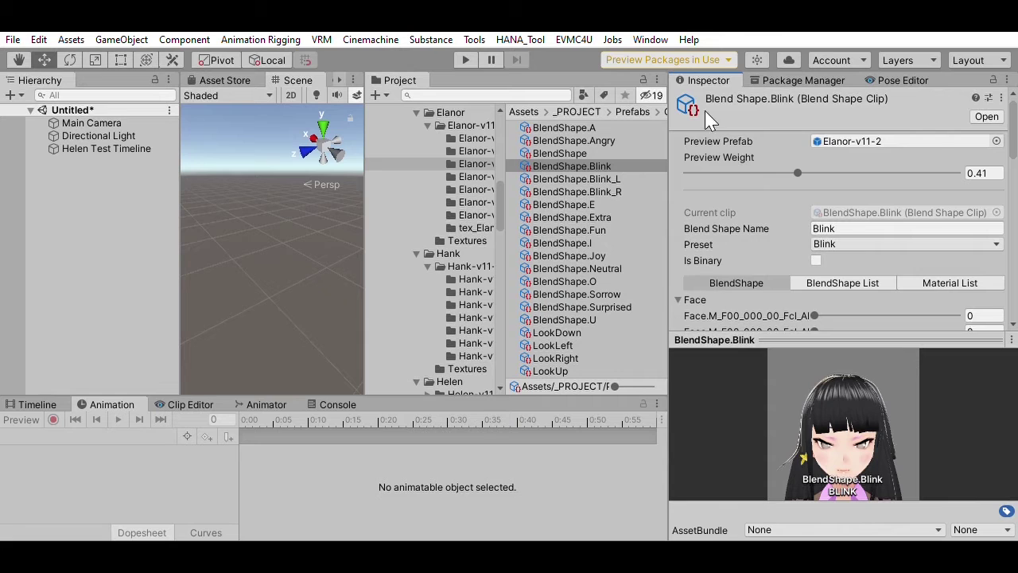
key("shift+space")
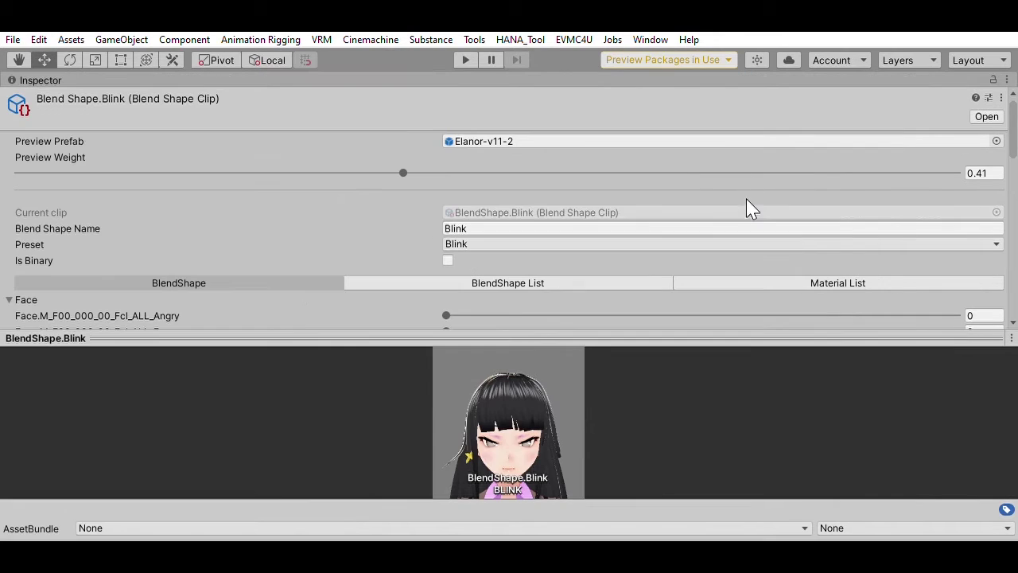
scroll(310, 231, "down", 5)
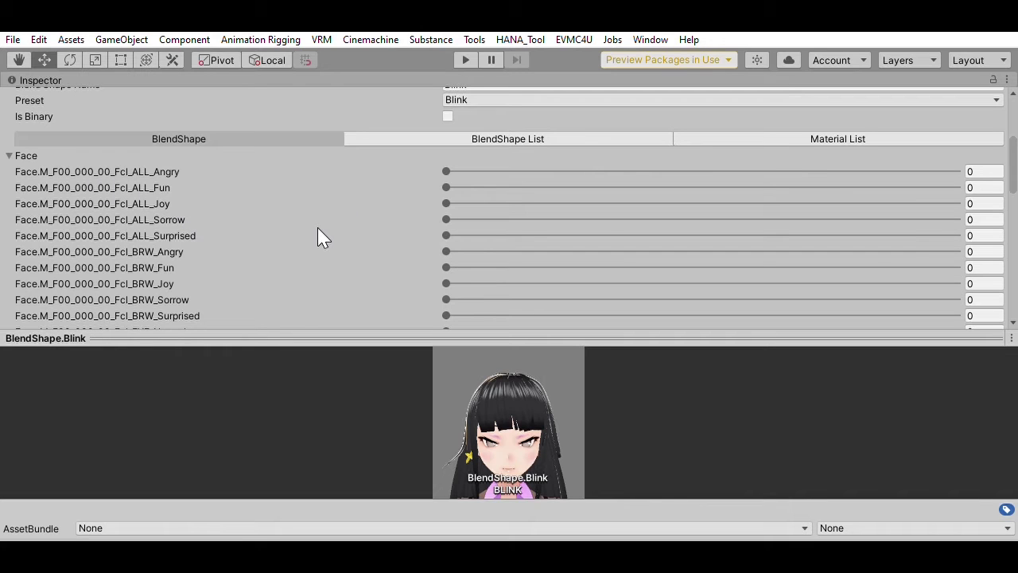
scroll(318, 237, "down", 5)
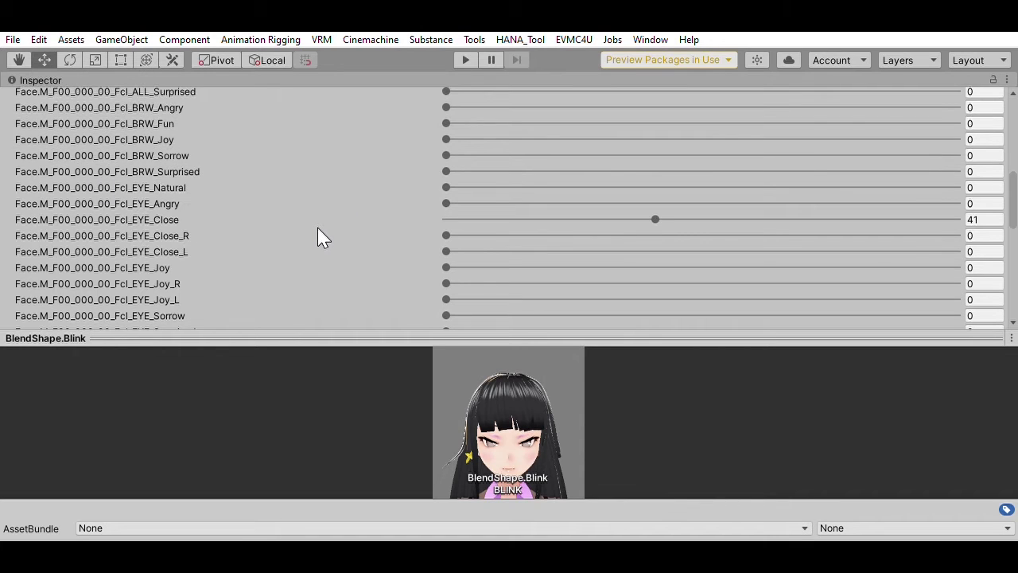
scroll(319, 237, "up", 10)
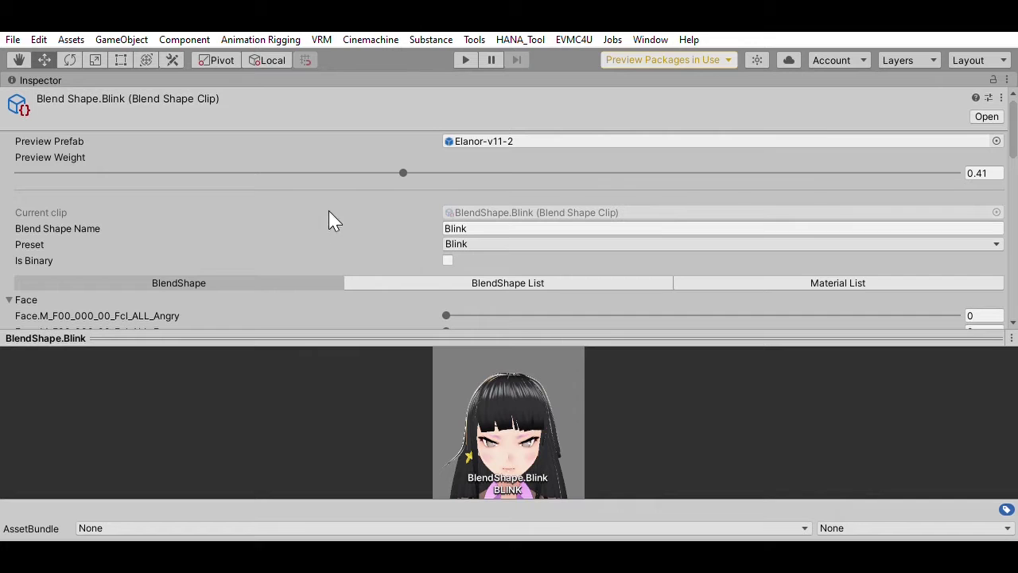
left_click_drag(404, 170, 996, 168)
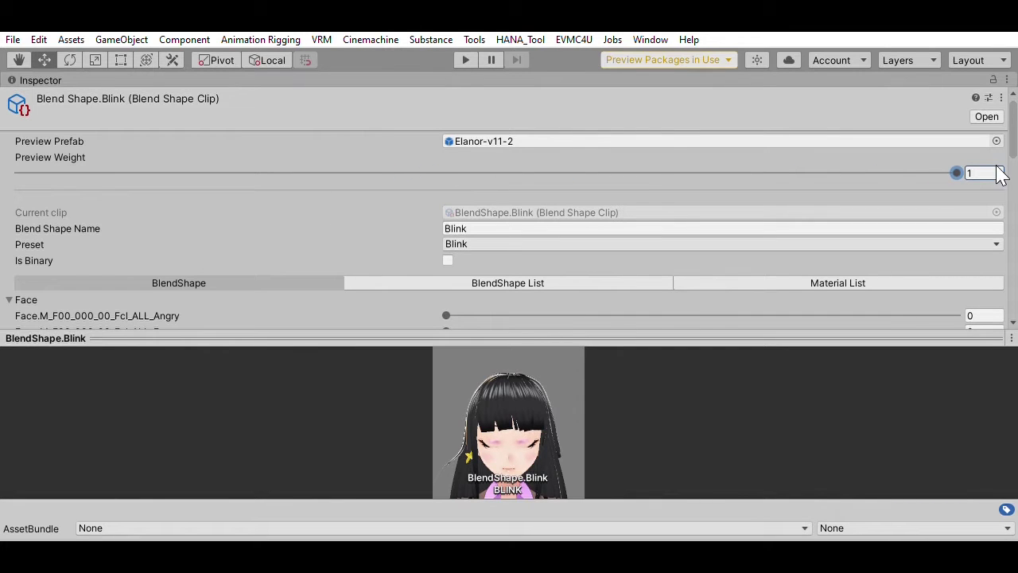
Set Fcl_EYE_Close to 80.8, review the slider list, and restore the normal layout.
scroll(334, 199, "down", 10)
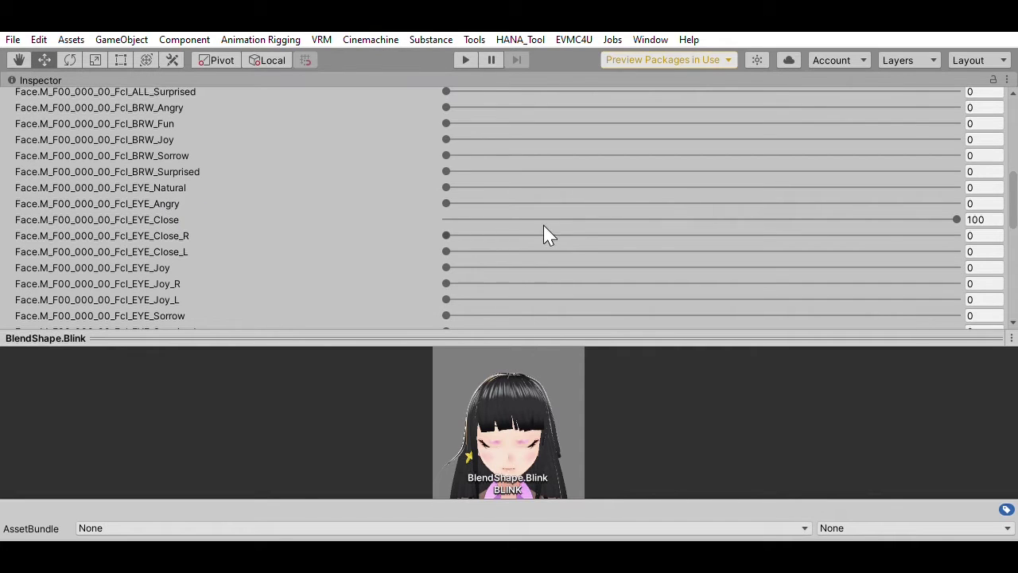
left_click(958, 217)
left_click_drag(958, 209, 859, 210)
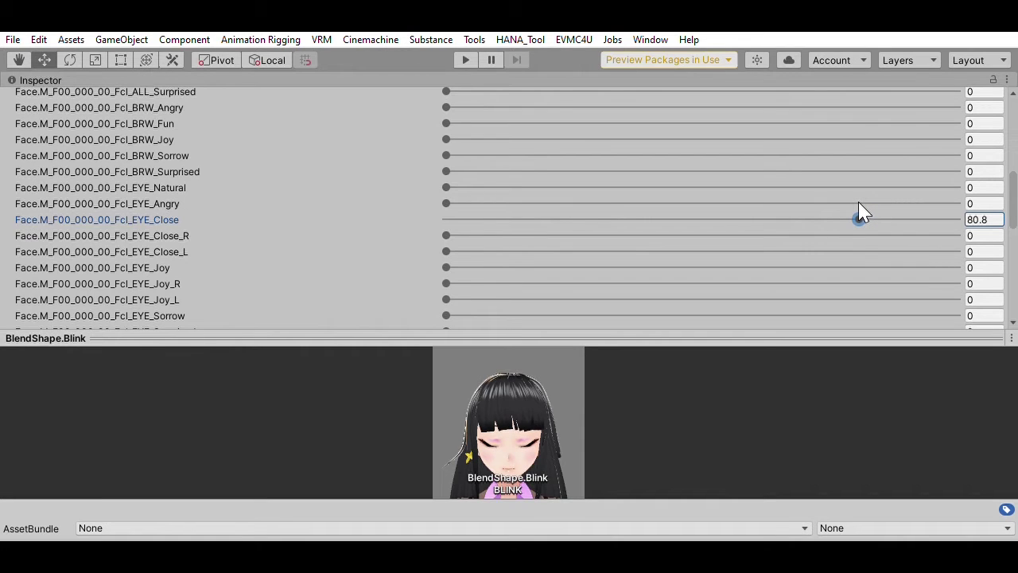
scroll(405, 235, "up", 8)
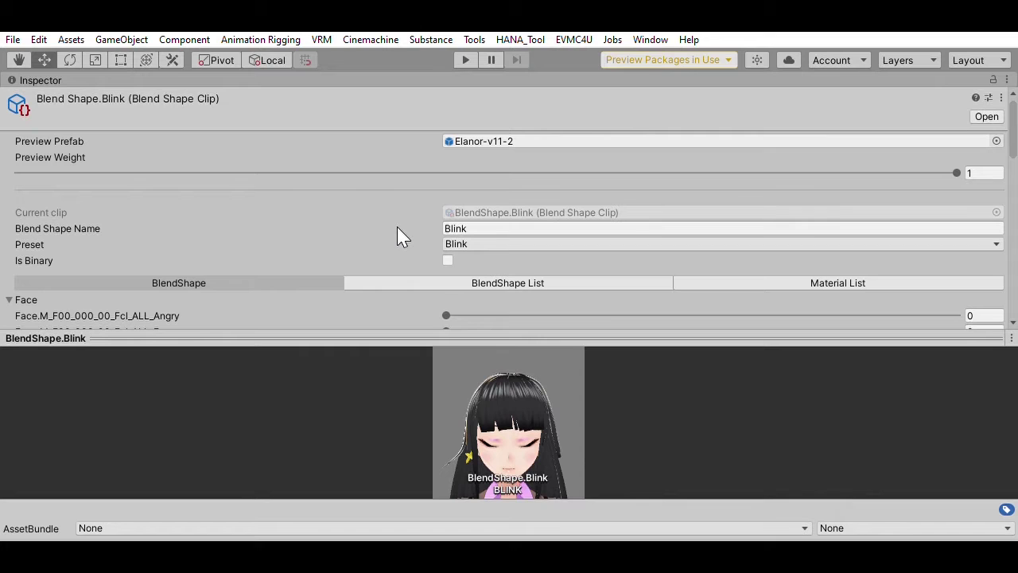
scroll(496, 232, "down", 8)
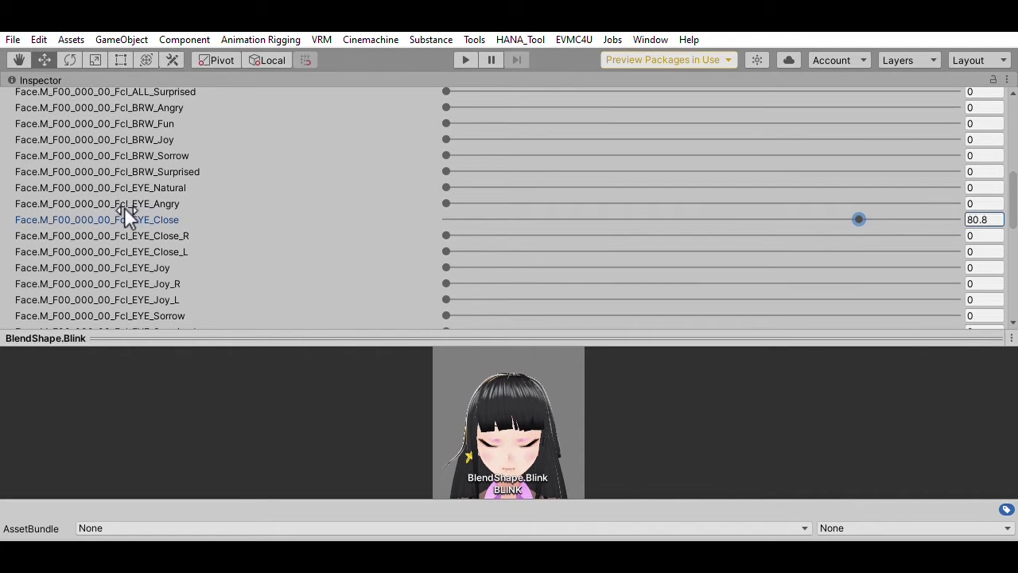
scroll(100, 195, "up", 4)
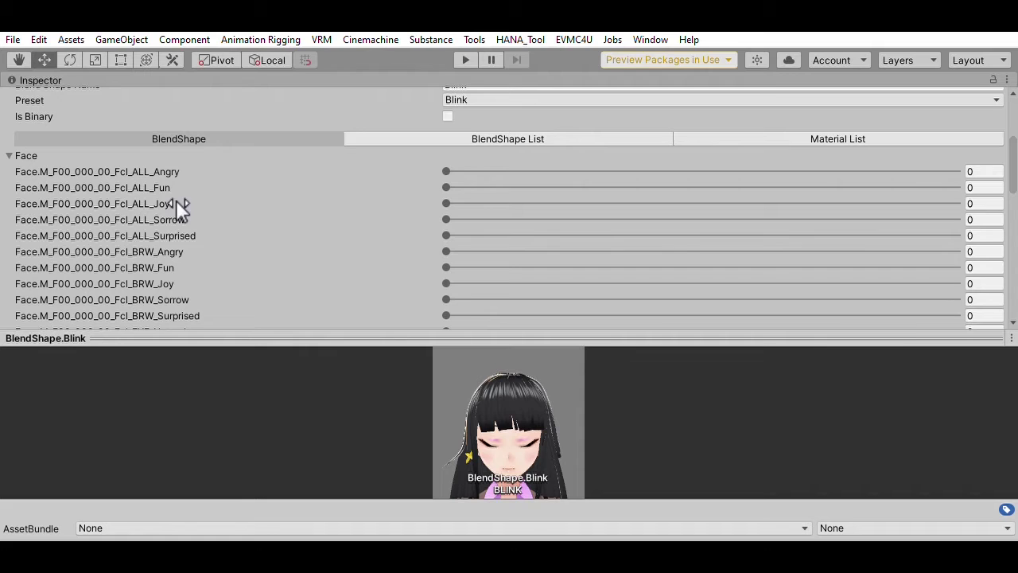
scroll(284, 228, "down", 3)
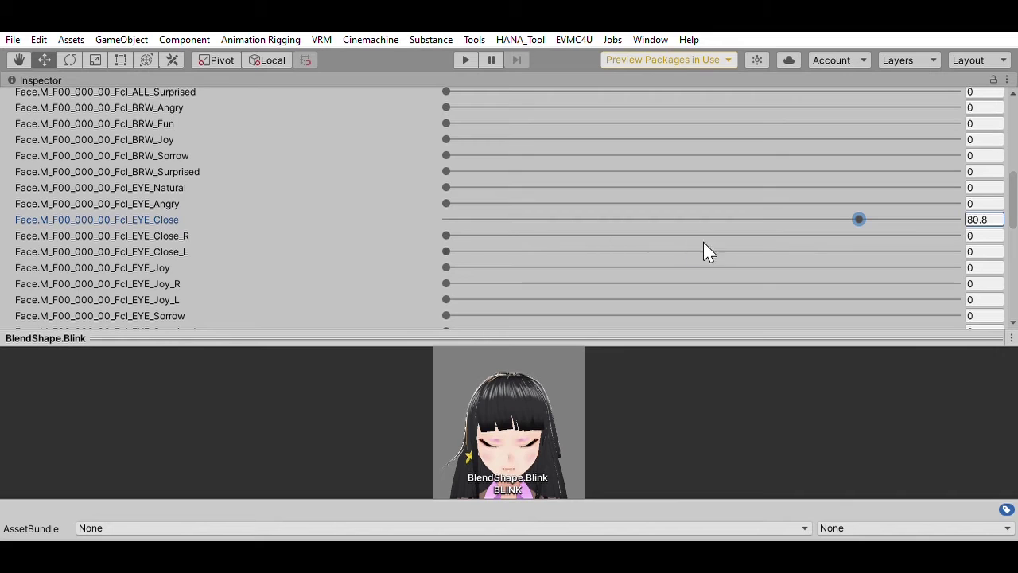
scroll(421, 221, "up", 6)
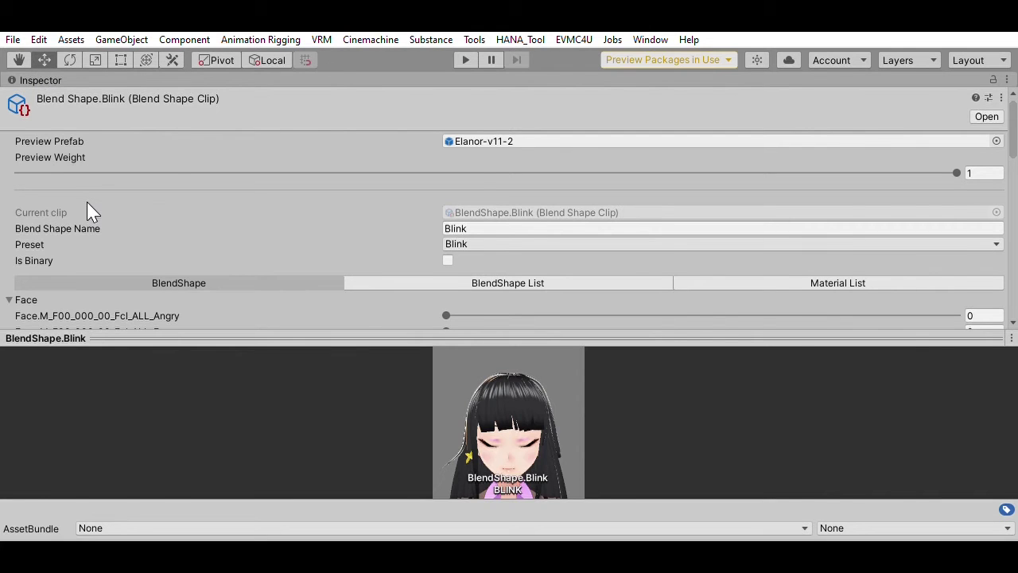
key("shift+space")
Preview the Angry, Fun and Blink expressions on Elanor's BlendShape avatar with an enlarged preview.
left_click(583, 153)
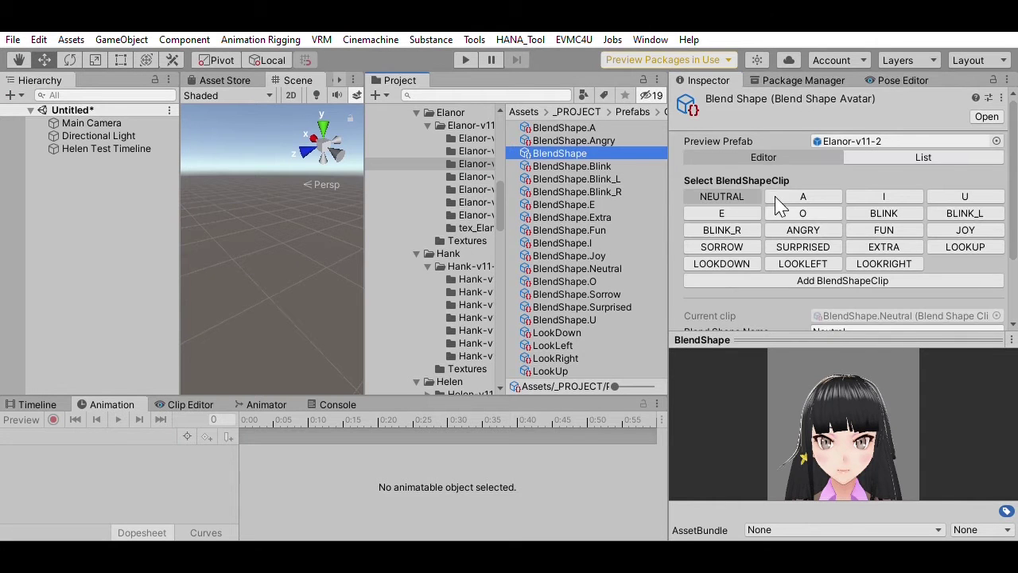
left_click(793, 228)
left_click(878, 229)
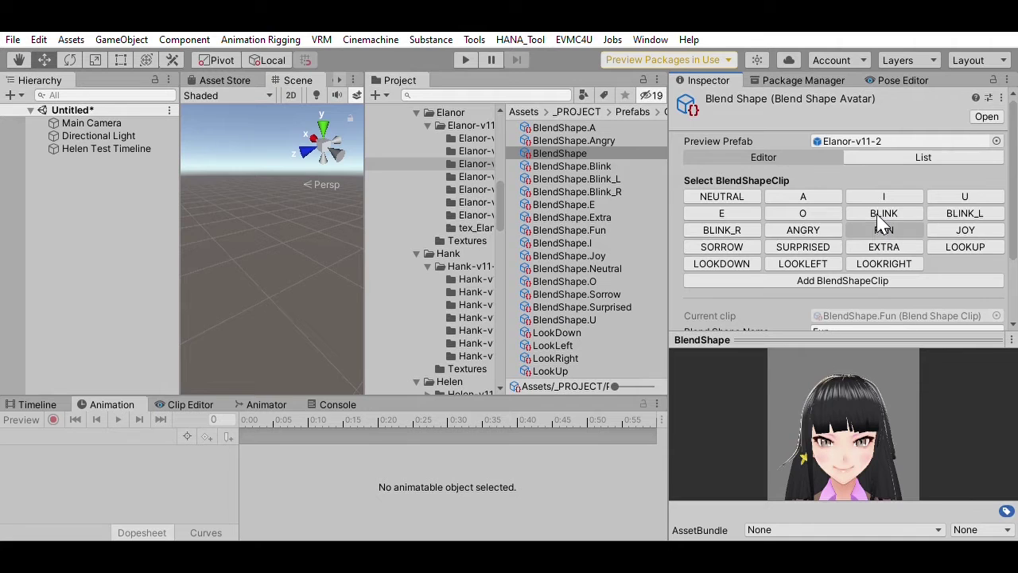
left_click(892, 210)
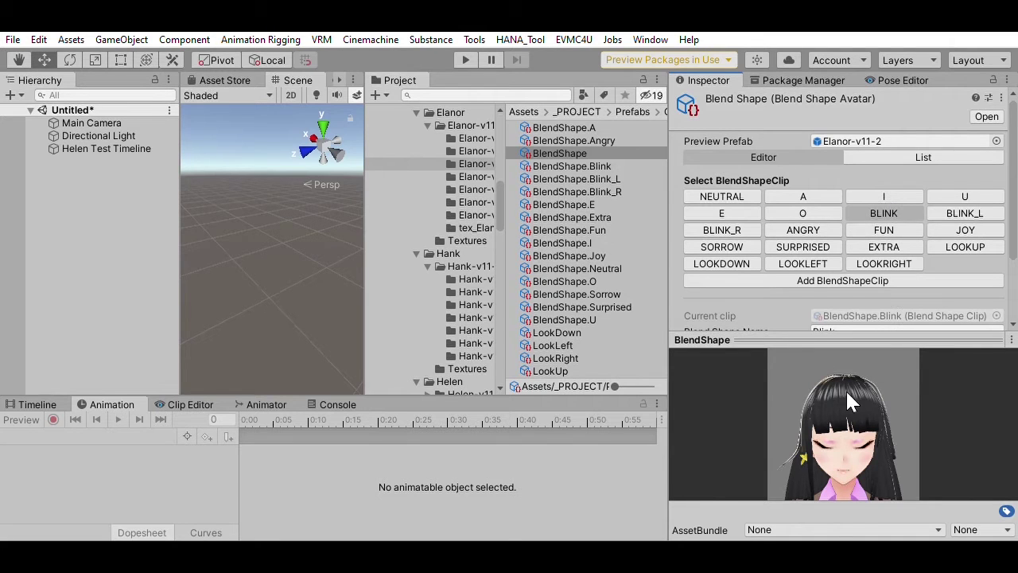
left_click_drag(852, 335, 855, 292)
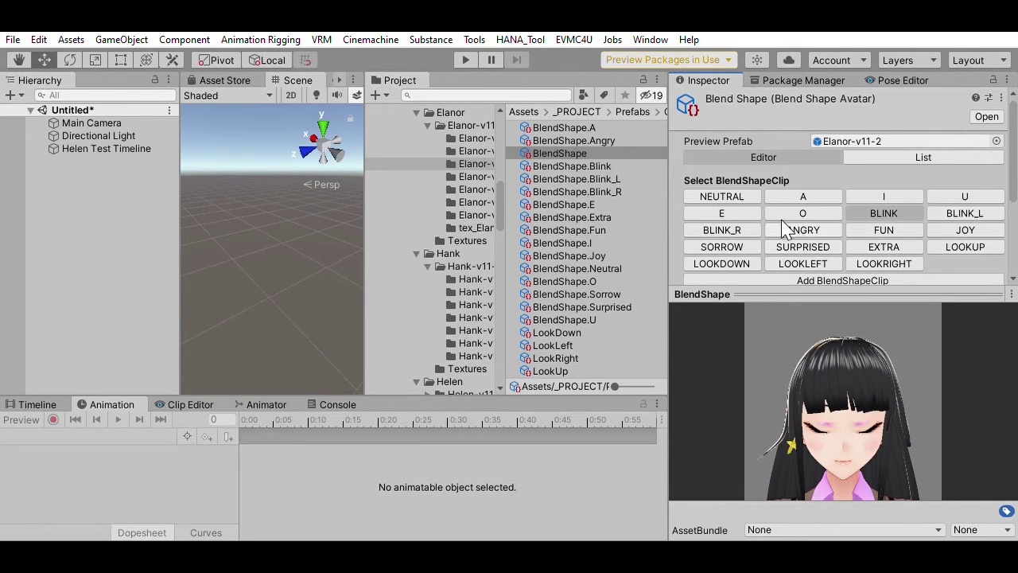
Shrink the preview and open the BlendShape.Blink clip's settings.
left_click_drag(798, 295, 806, 324)
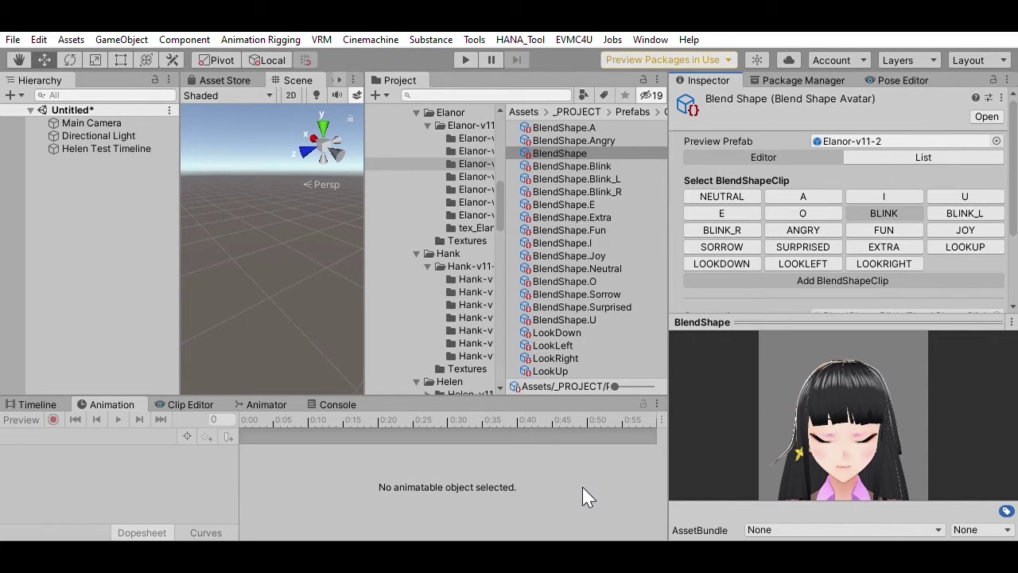
scroll(865, 286, "down", 3)
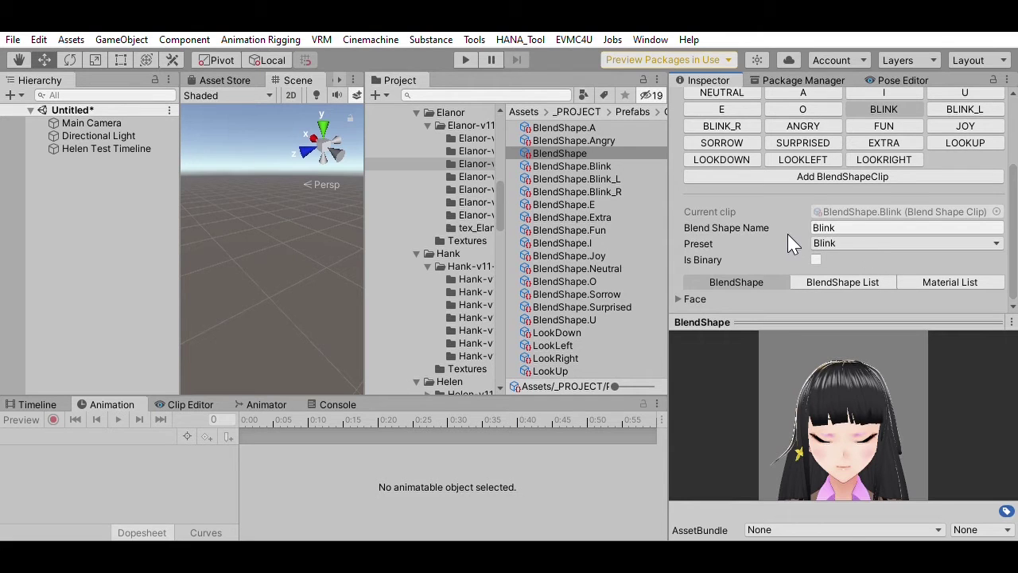
left_click(583, 166)
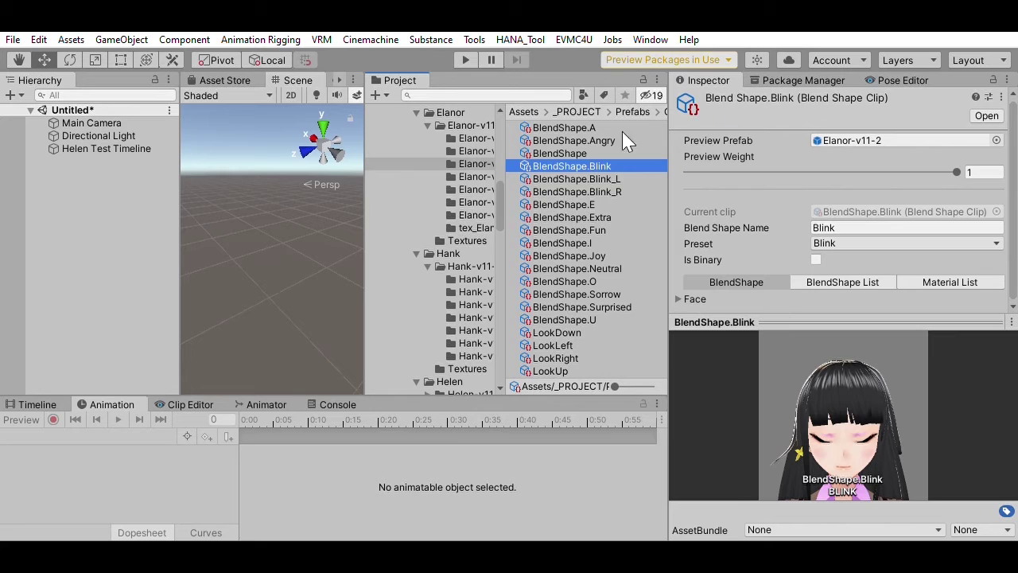
Open BlendShape.Blink_L in a maximized Inspector and expand its Face blend shape sliders.
left_click(584, 178)
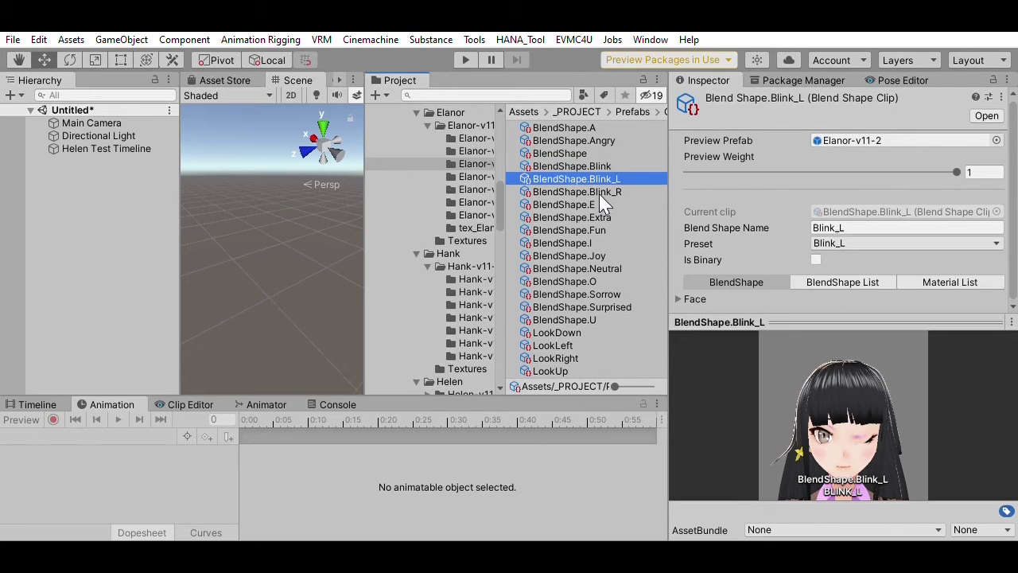
left_click(713, 79)
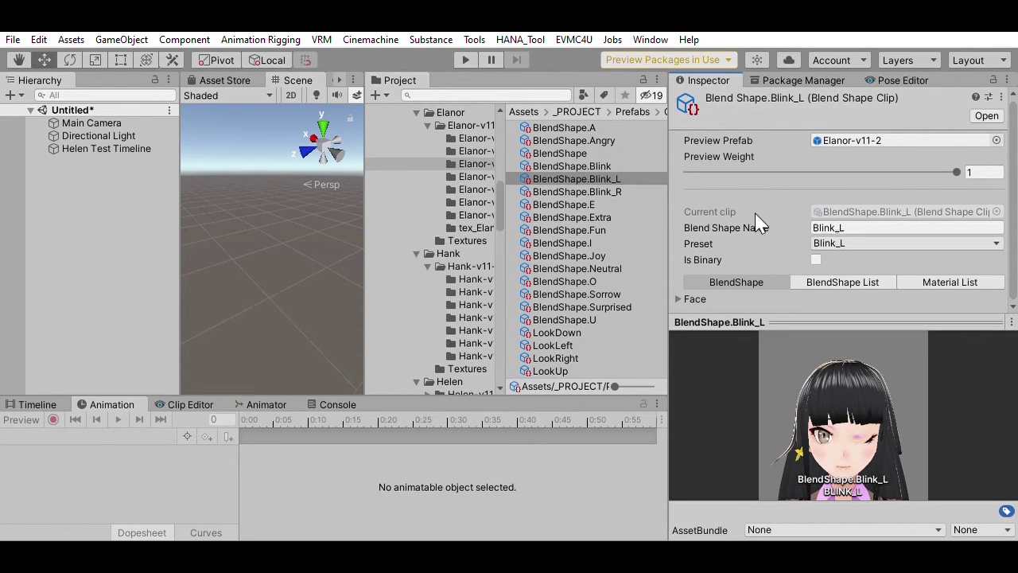
key("shift+space")
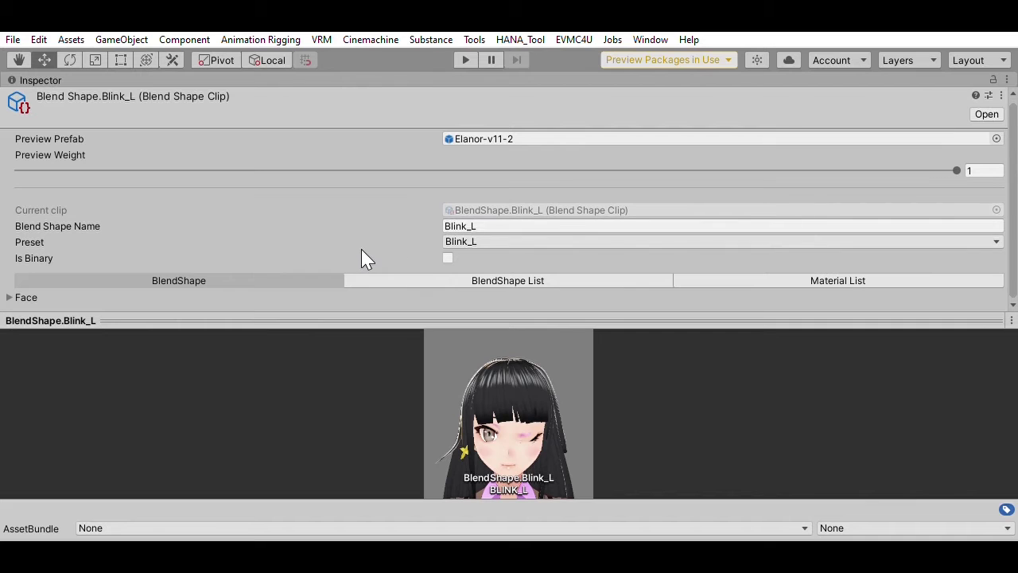
left_click_drag(193, 318, 188, 345)
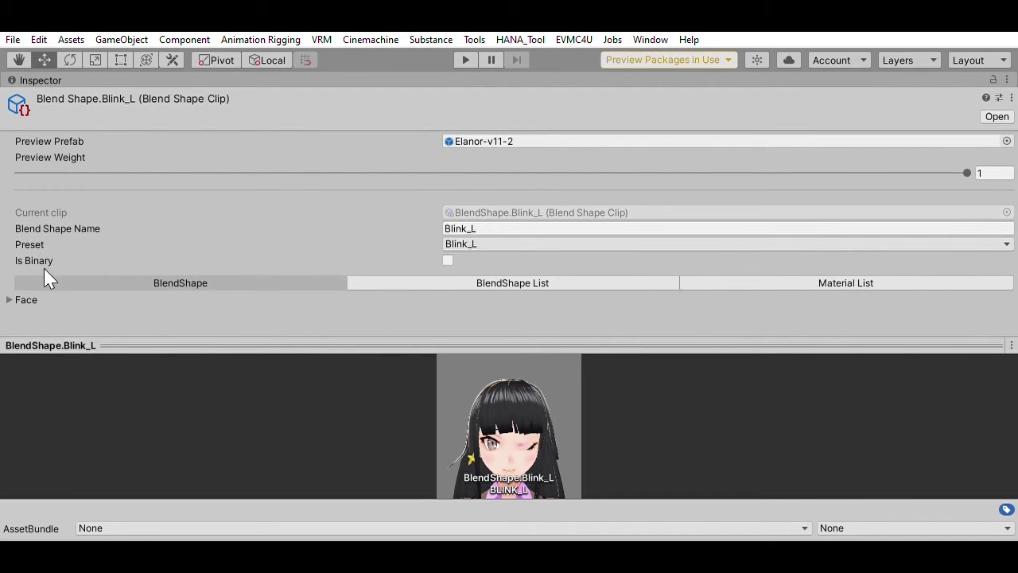
left_click(9, 299)
scroll(185, 237, "down", 3)
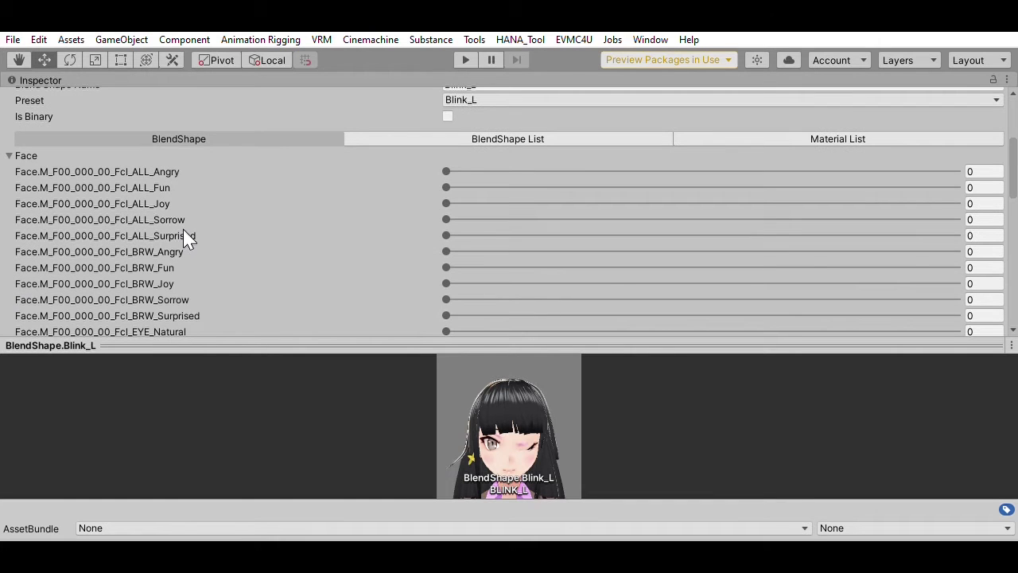
scroll(185, 237, "down", 3)
scroll(185, 237, "up", 3)
left_click_drag(445, 250, 372, 239)
scroll(188, 265, "down", 3)
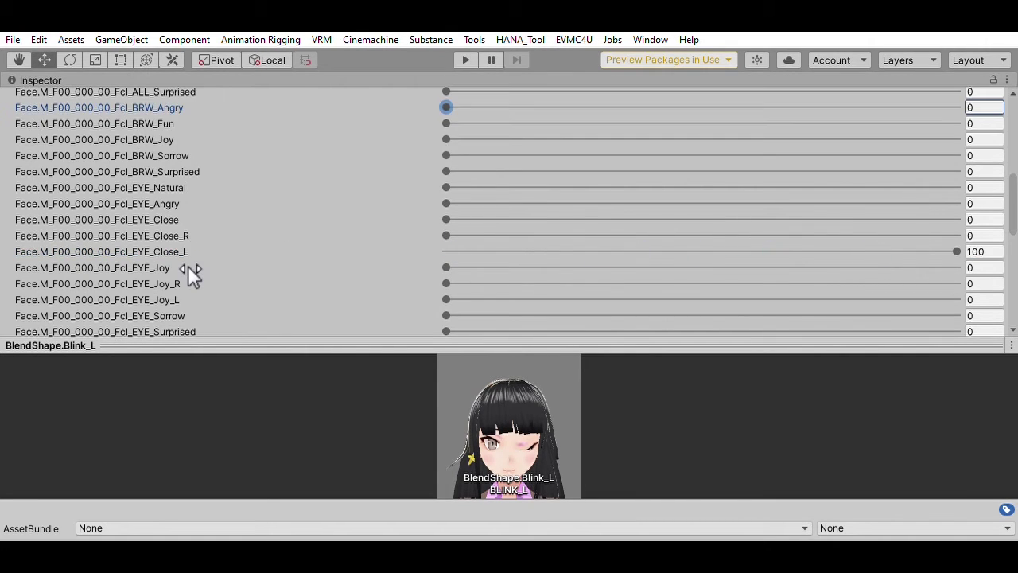
left_click_drag(446, 203, 137, 155)
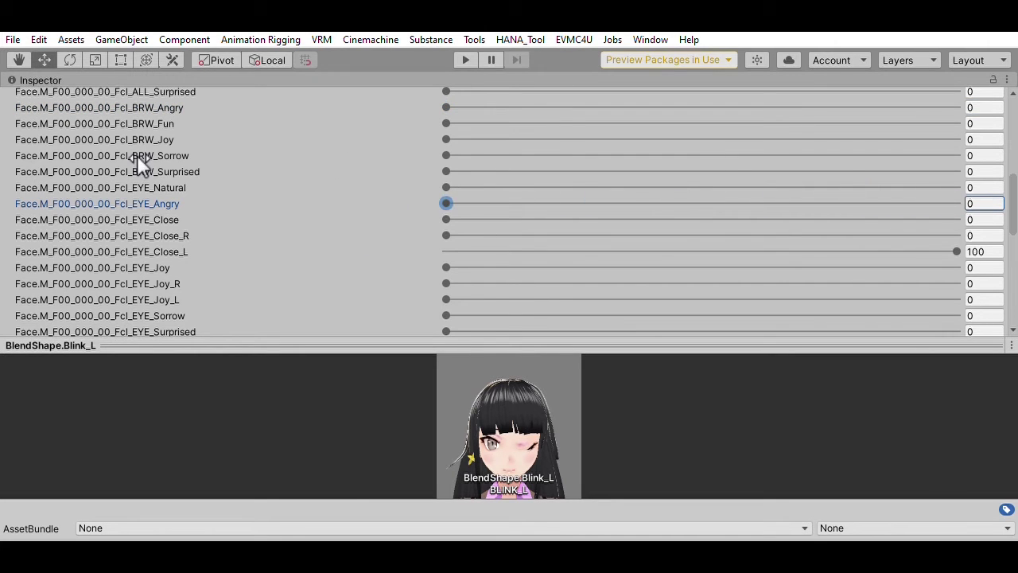
scroll(274, 236, "down", 3)
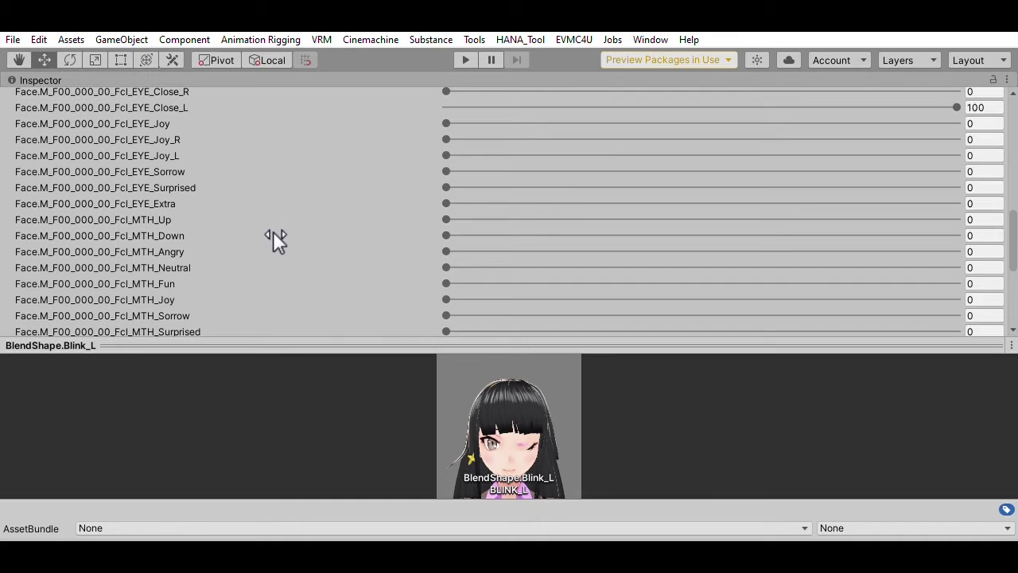
scroll(273, 236, "down", 3)
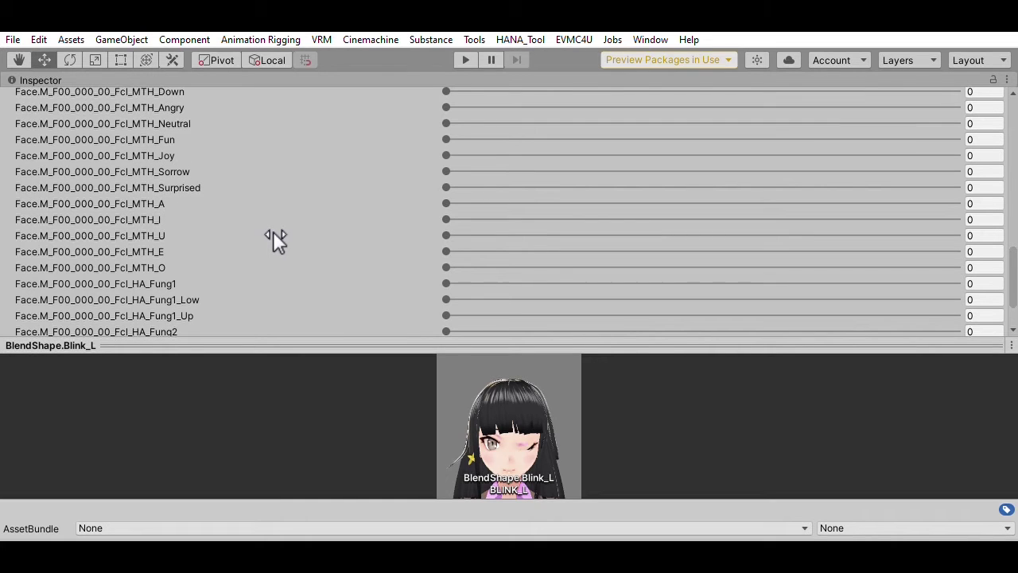
scroll(273, 231, "up", 7)
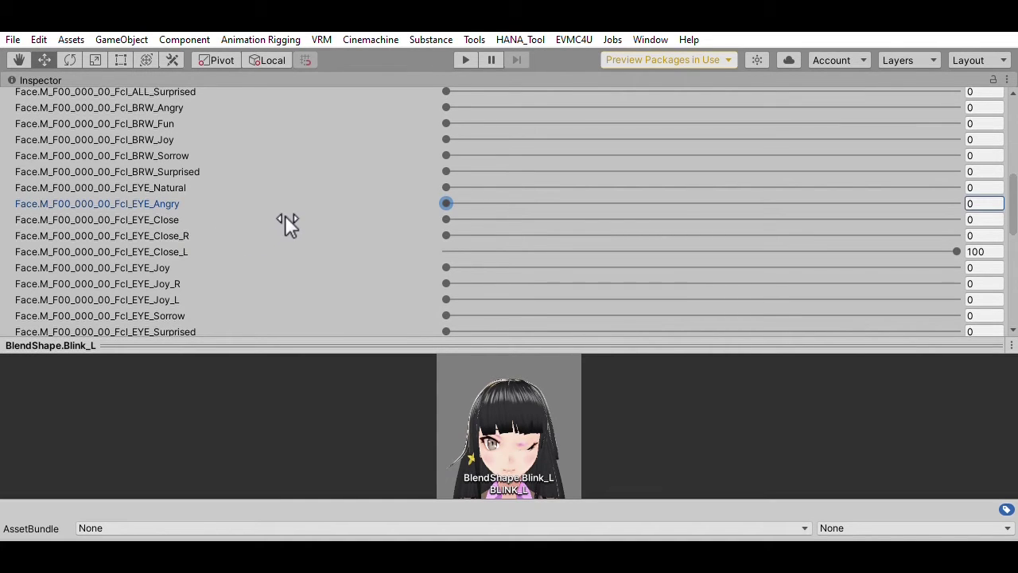
Lower Fcl_EYE_Close_L from 100 to 75.9 for a softer wink.
left_click_drag(959, 246, 832, 247)
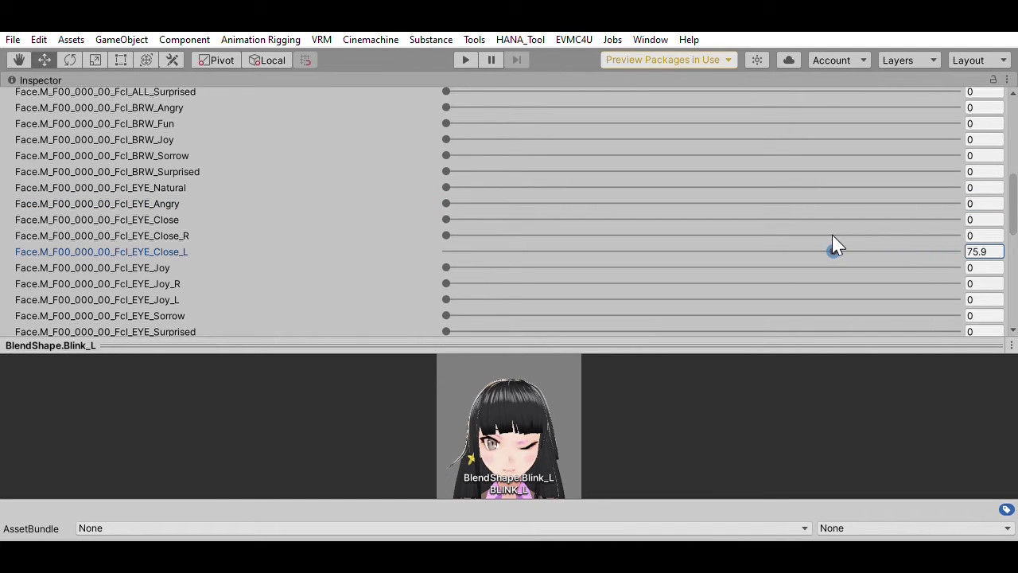
scroll(383, 255, "down", 3)
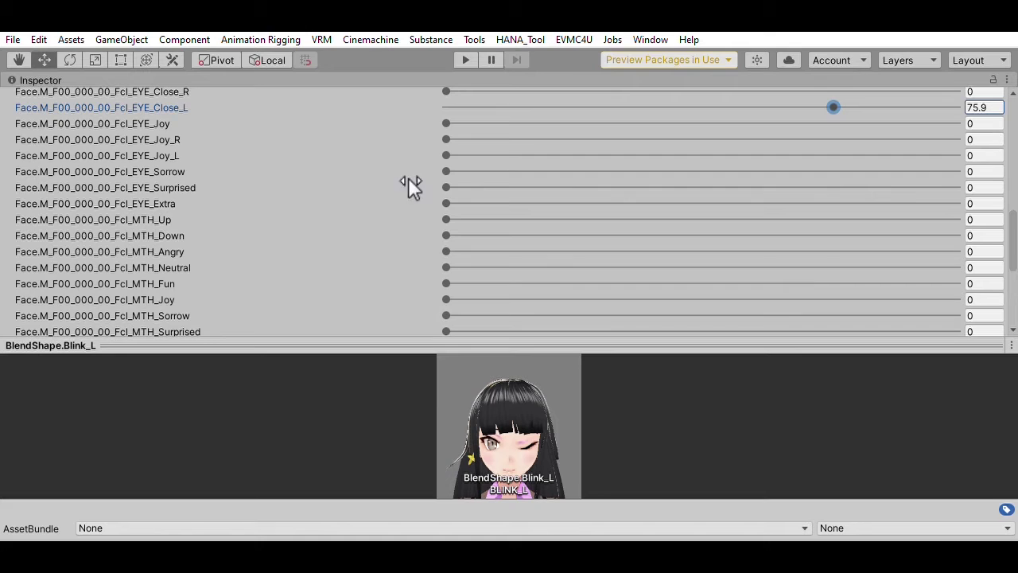
scroll(355, 199, "up", 3)
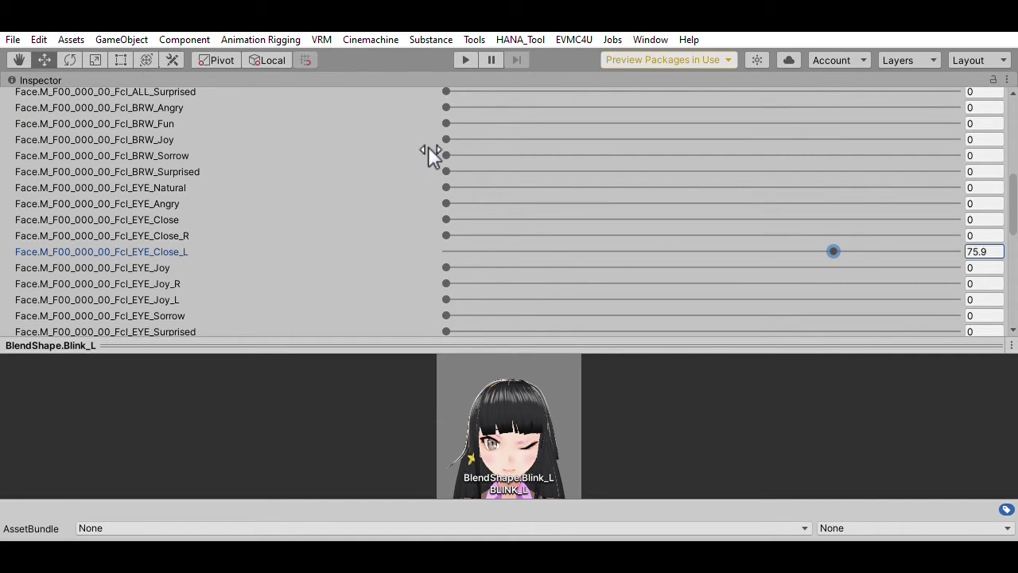
scroll(416, 159, "up", 3)
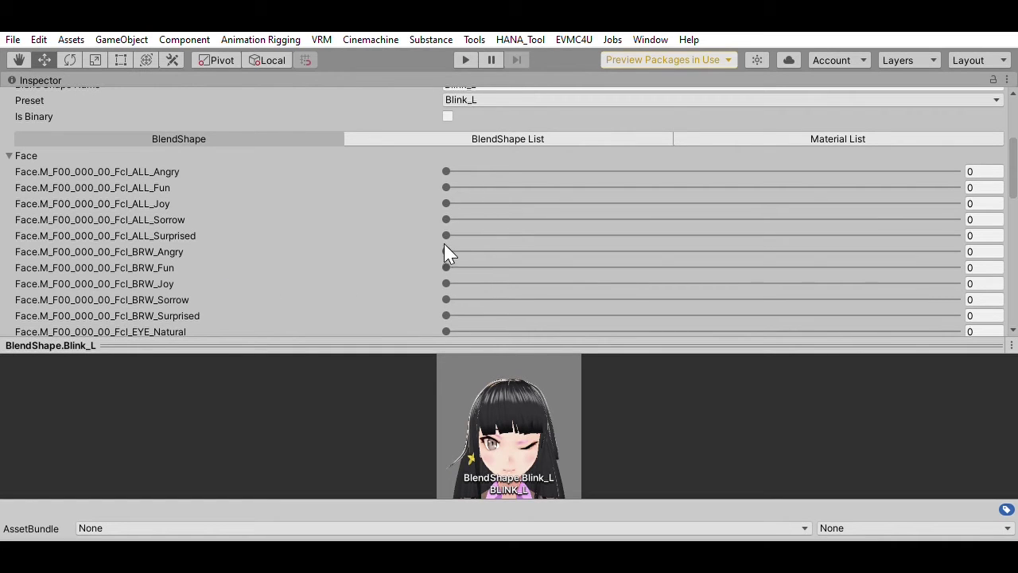
Test BRW_Angry on the wink, reset it to 0, and return to the Inspector's top.
left_click_drag(446, 252, 326, 228)
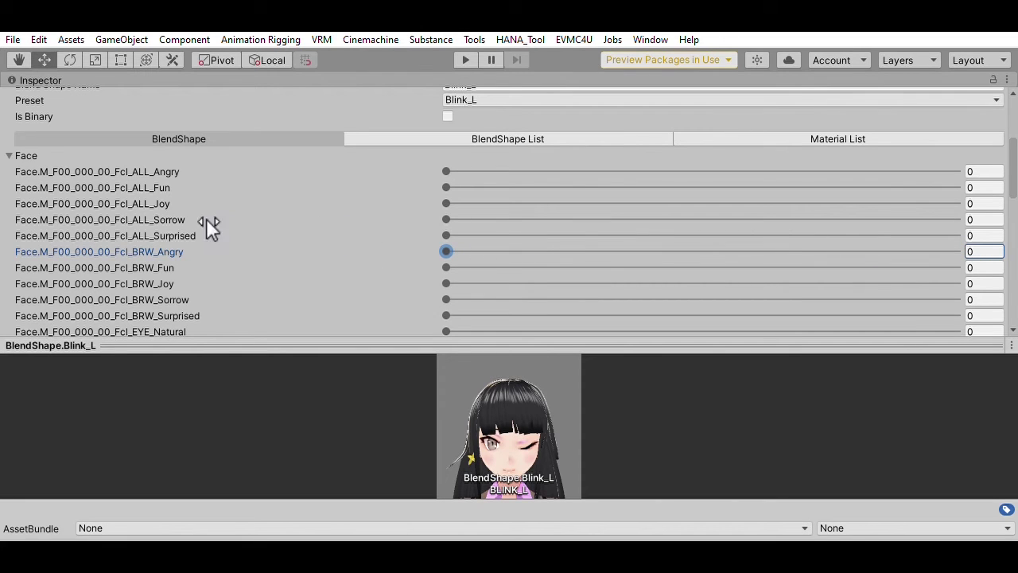
scroll(192, 274, "down", 8)
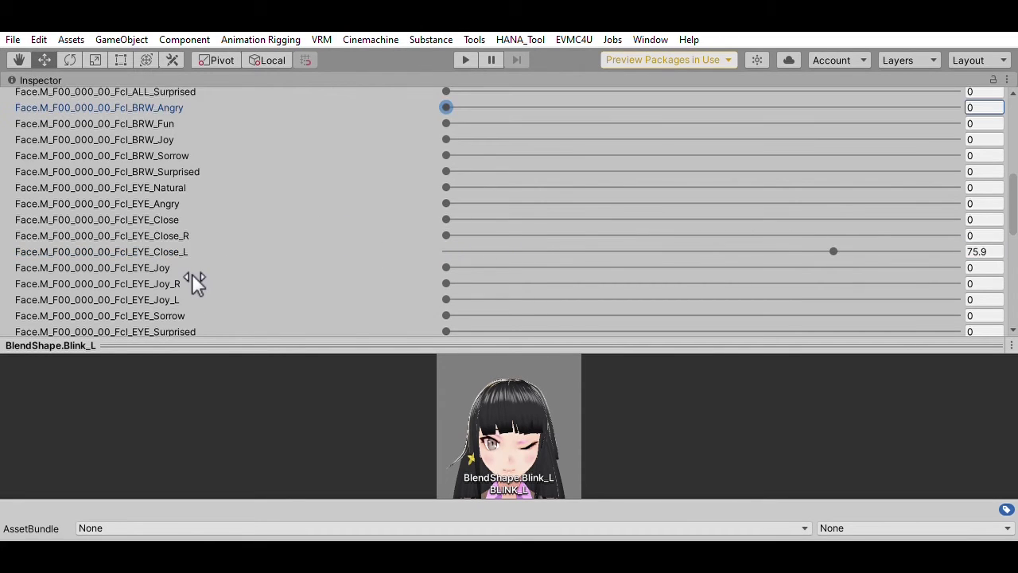
scroll(191, 273, "down", 5)
scroll(192, 273, "down", 2)
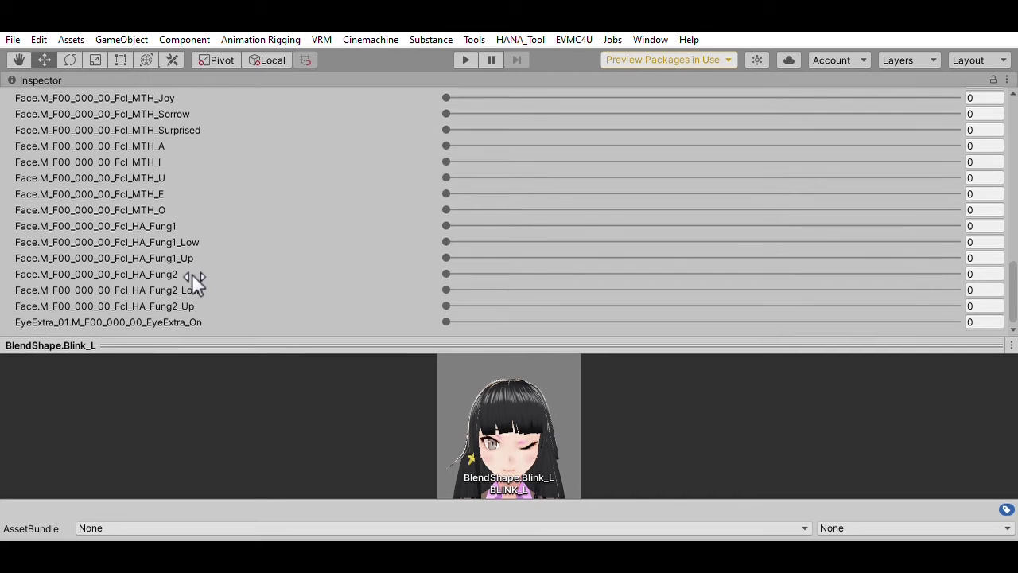
scroll(192, 274, "up", 15)
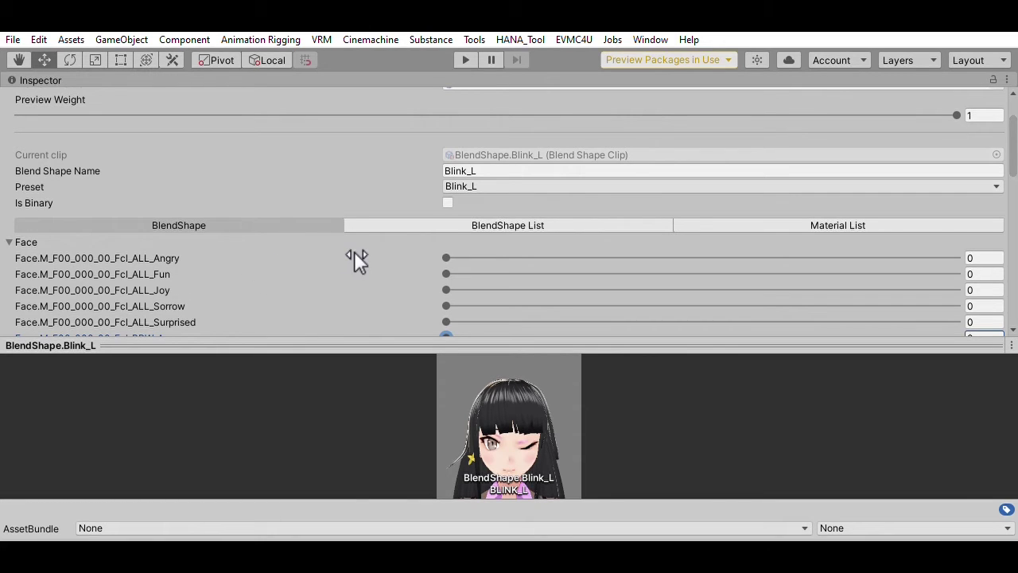
Add a second BlendShape List entry to Blink_L, duplicating Fcl_EYE_Close_L at 75.9.
left_click(527, 220)
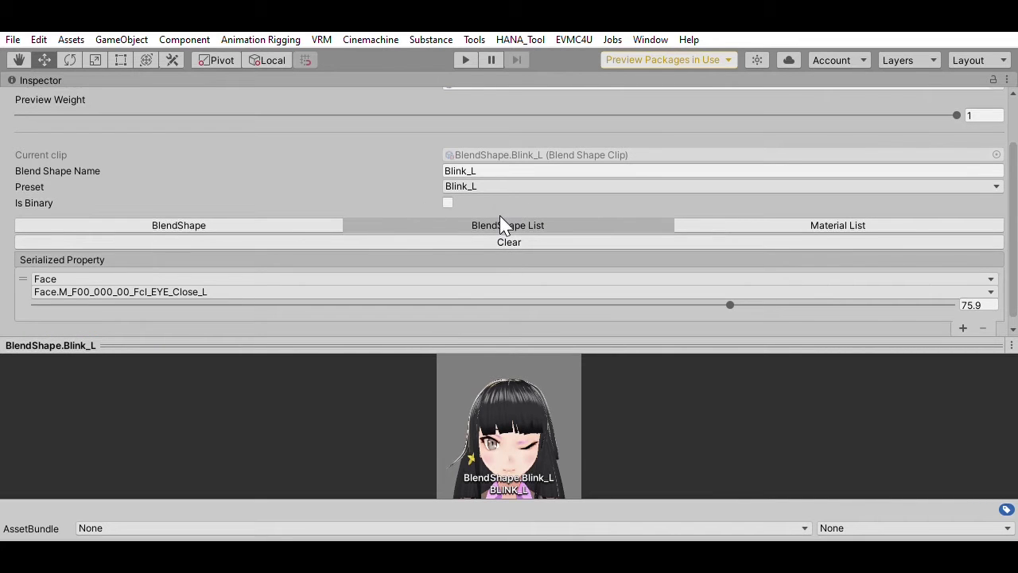
scroll(501, 222, "down", 1)
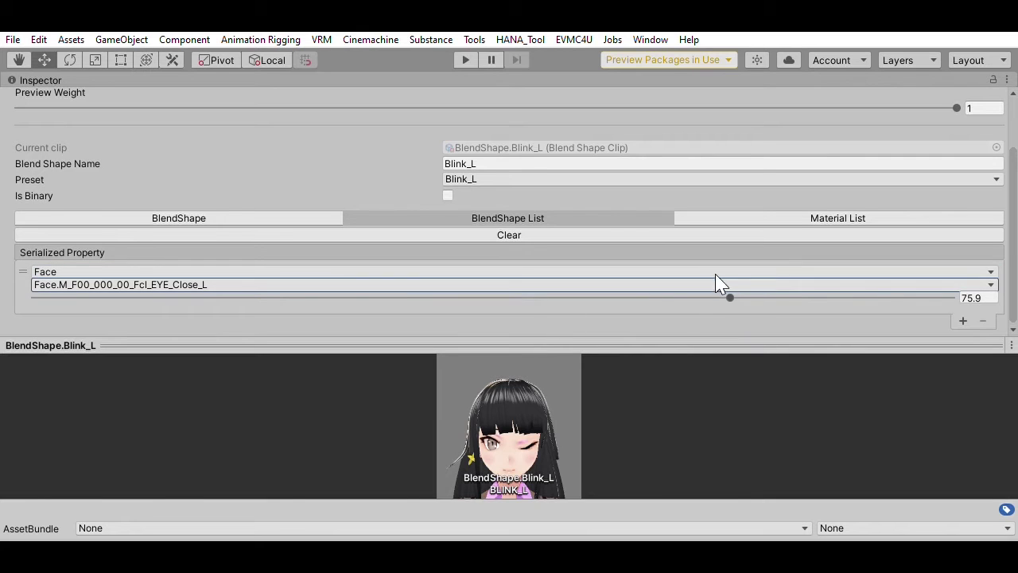
left_click(963, 319)
scroll(595, 285, "down", 3)
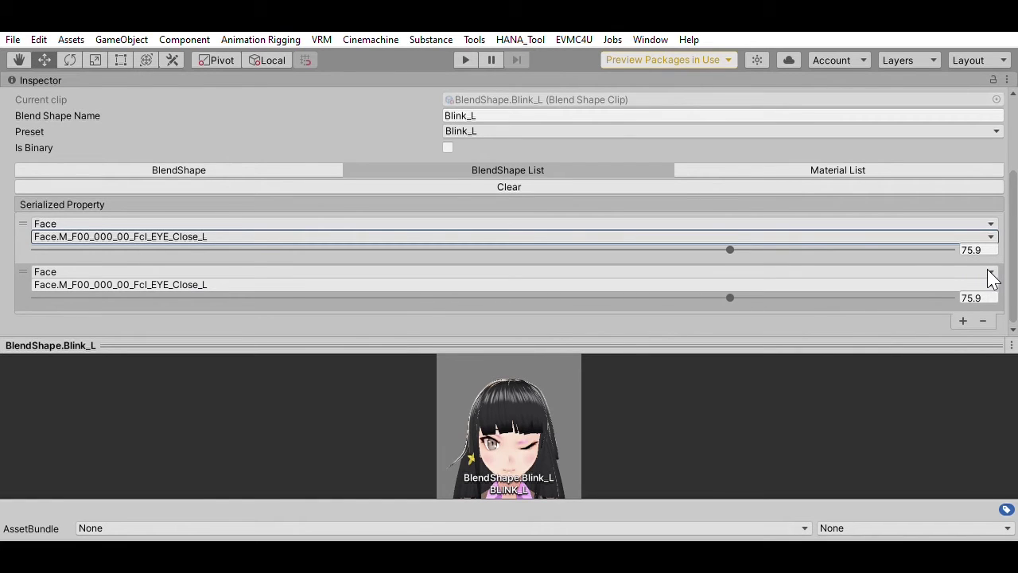
Switch the second entry to Fcl_EYE_Joy, test weights around 46, then remove the entry.
left_click(198, 284)
left_click(192, 299)
left_click_drag(733, 295, 188, 291)
left_click_drag(732, 295, 467, 273)
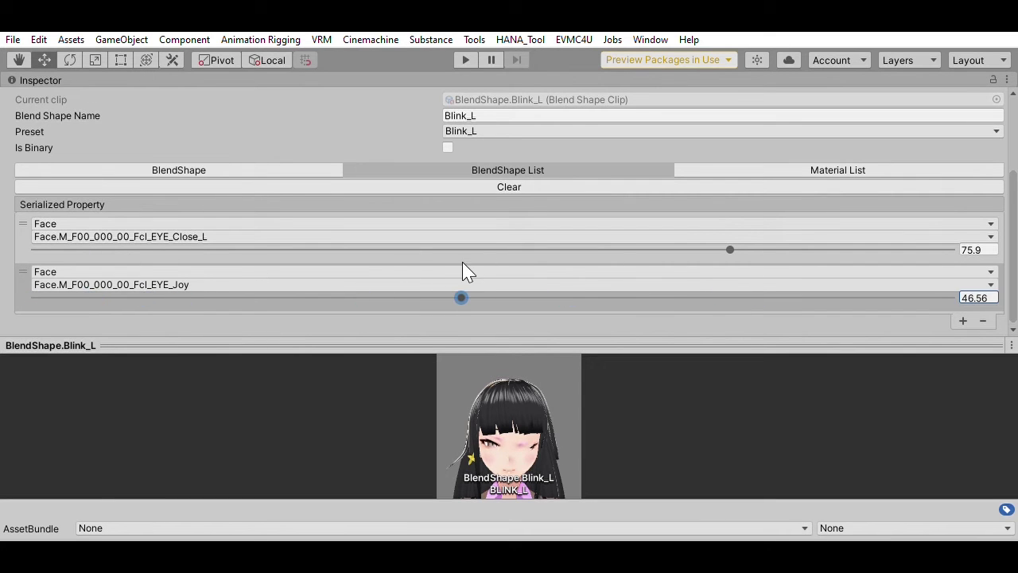
left_click_drag(457, 344, 469, 366)
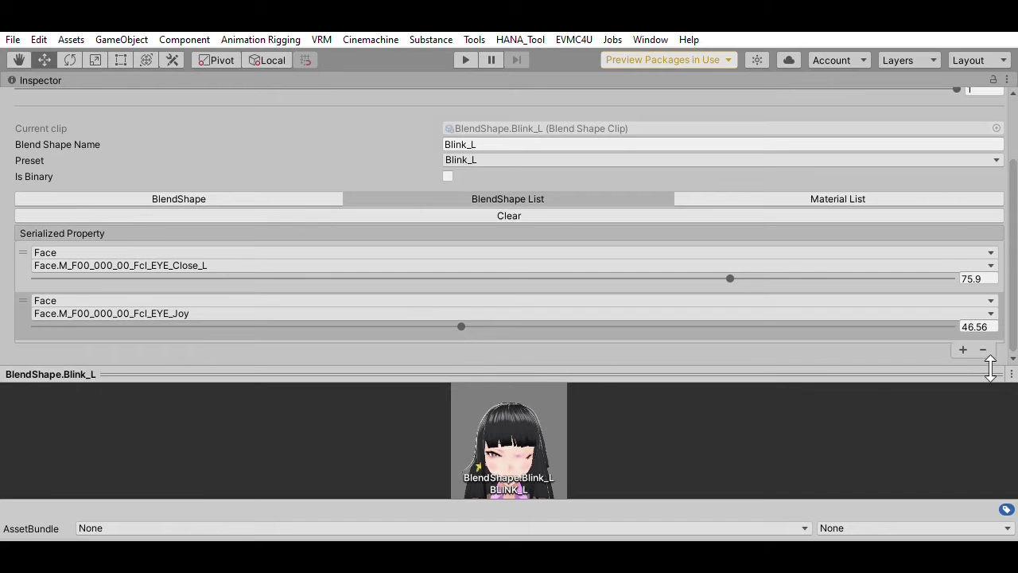
left_click(983, 350)
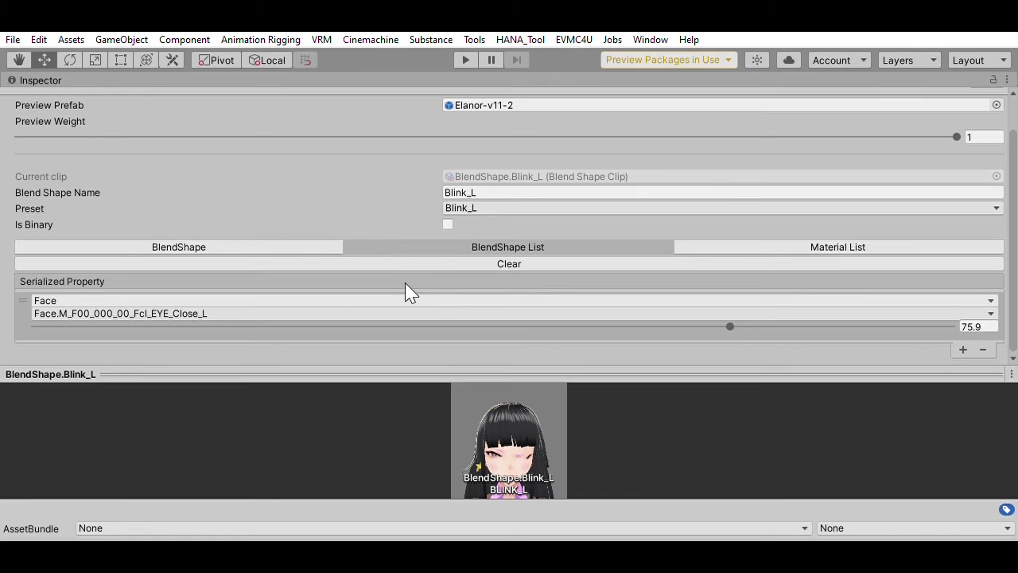
Show the Blink_L clip's empty material list and restore the normal editor layout.
left_click(762, 242)
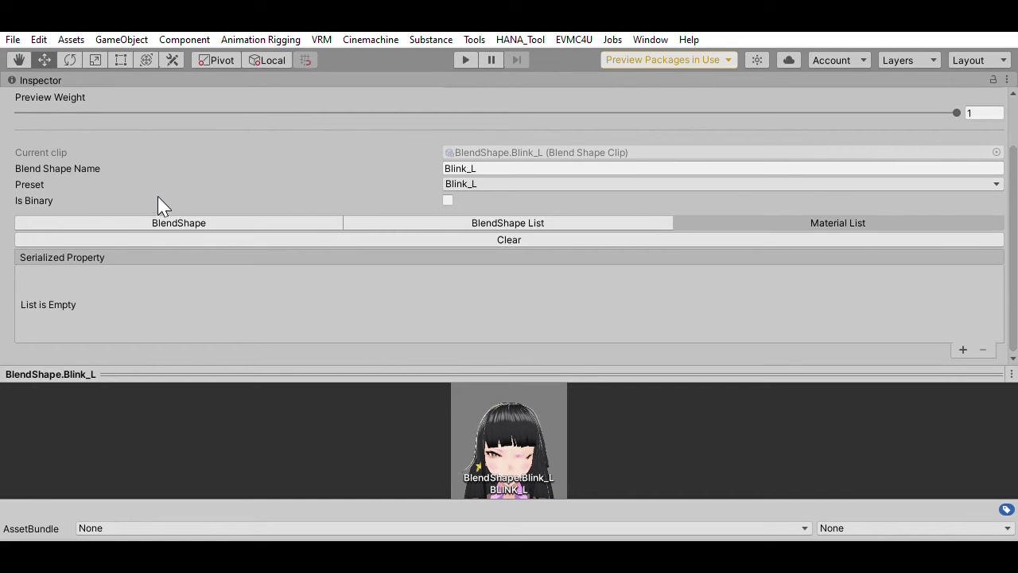
key("shift+space")
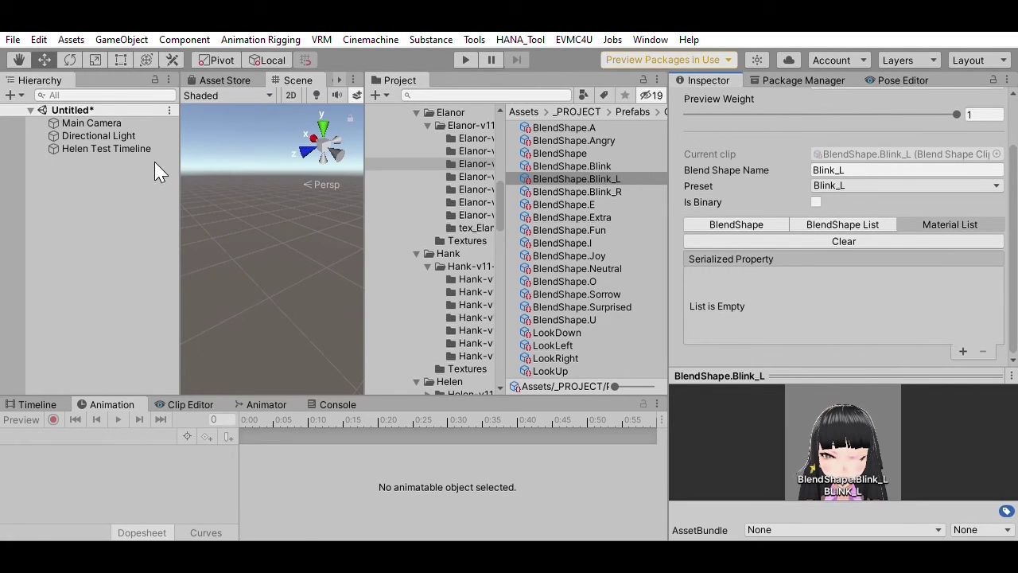
Open the Abigail avatar's BlendShape proxy asset and enlarge its face preview.
scroll(437, 205, "up", 10)
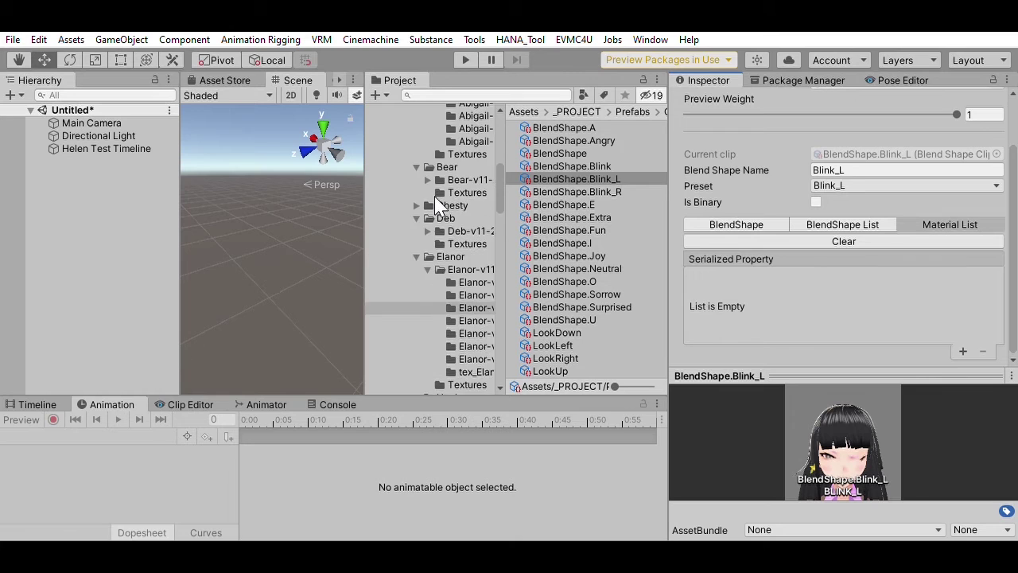
left_click(470, 234)
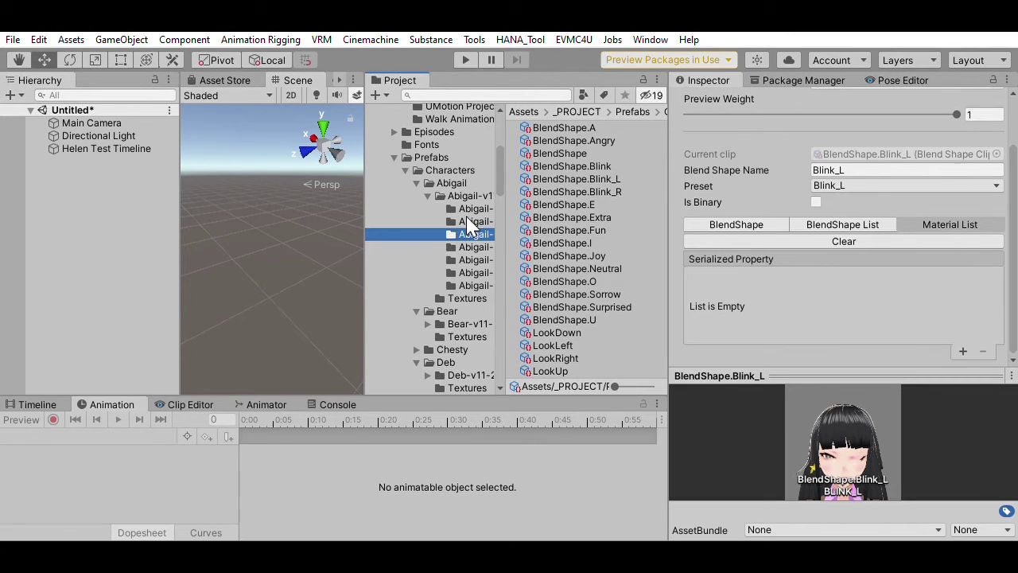
left_click(564, 153)
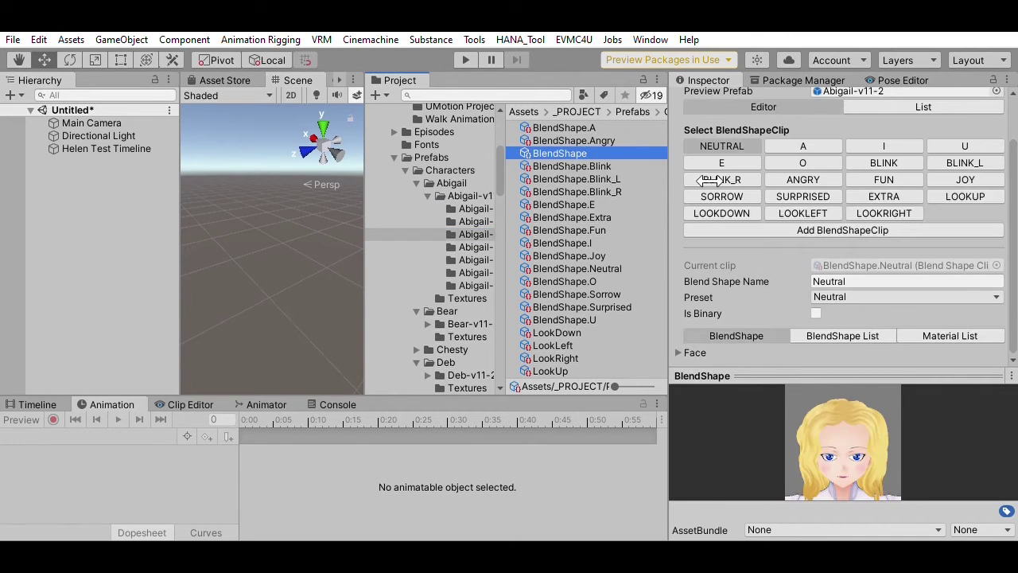
left_click_drag(840, 369, 843, 278)
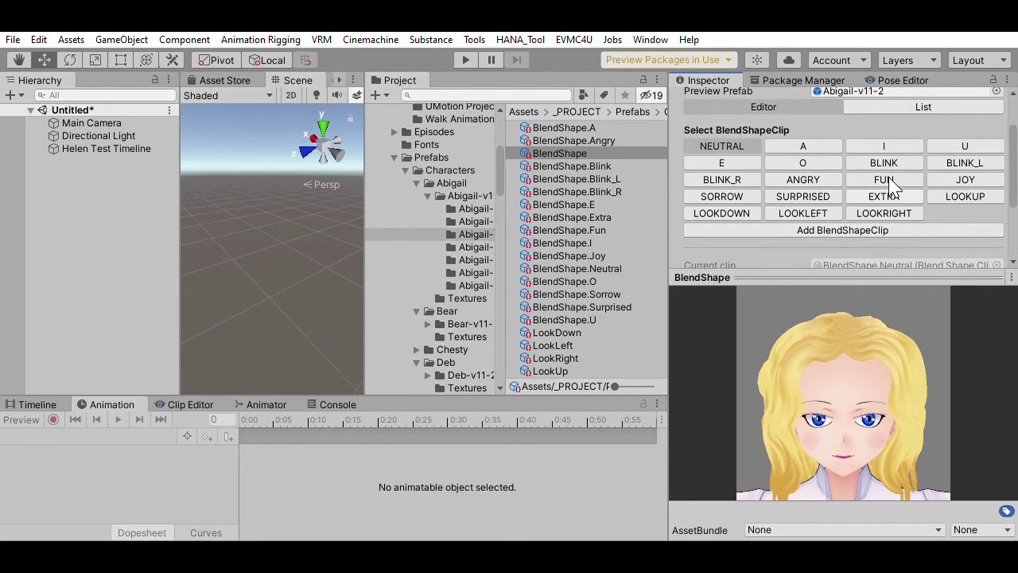
Preview the Surprised and Neutral expressions, then open the BlendShape.Surprised clip.
left_click(803, 197)
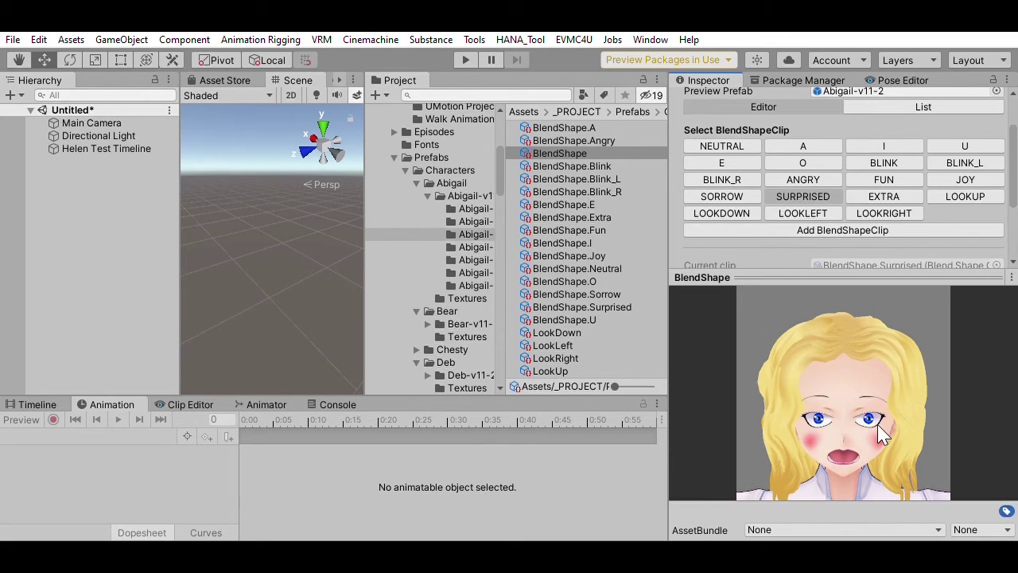
left_click(735, 145)
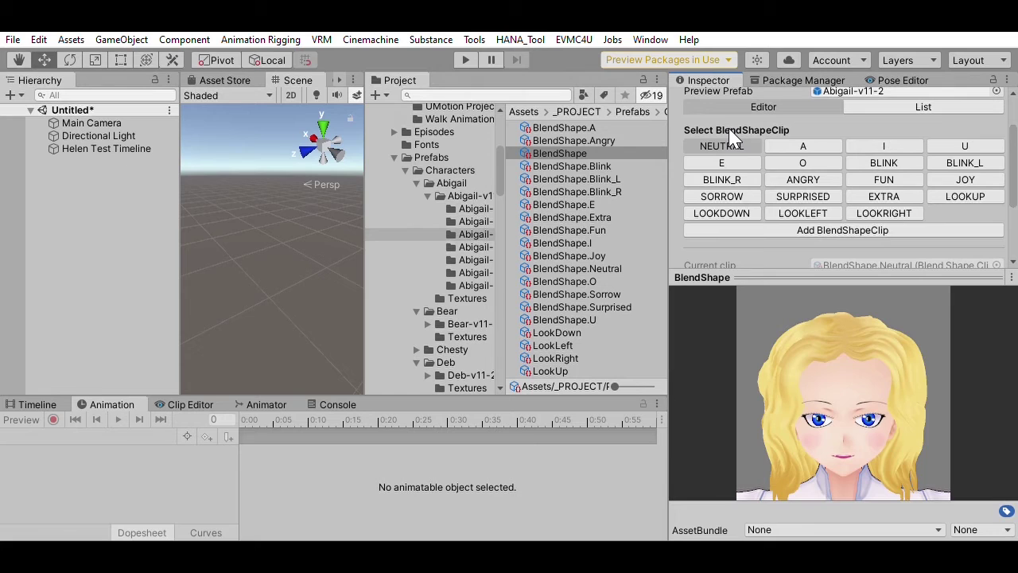
left_click(781, 195)
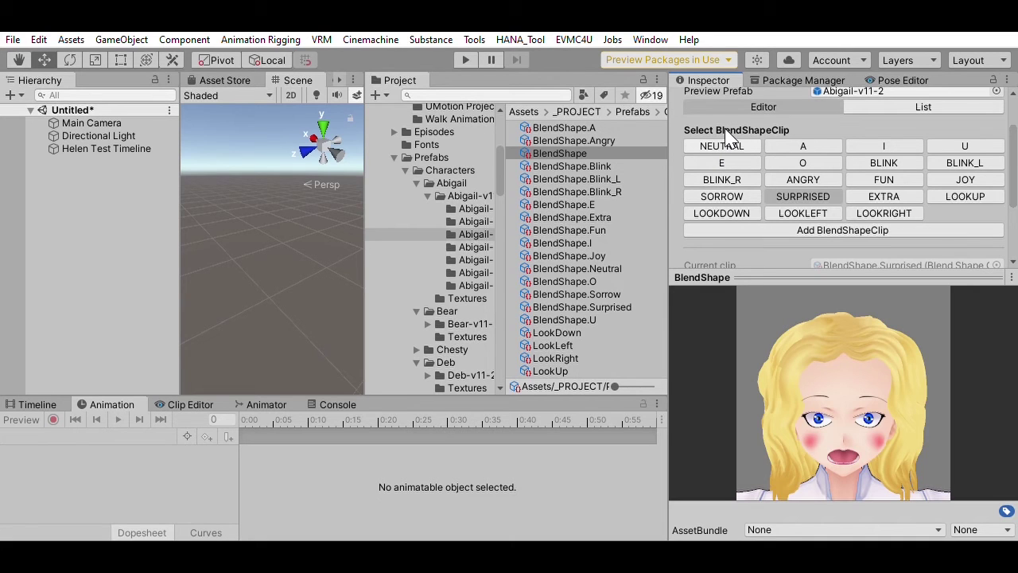
left_click(568, 307)
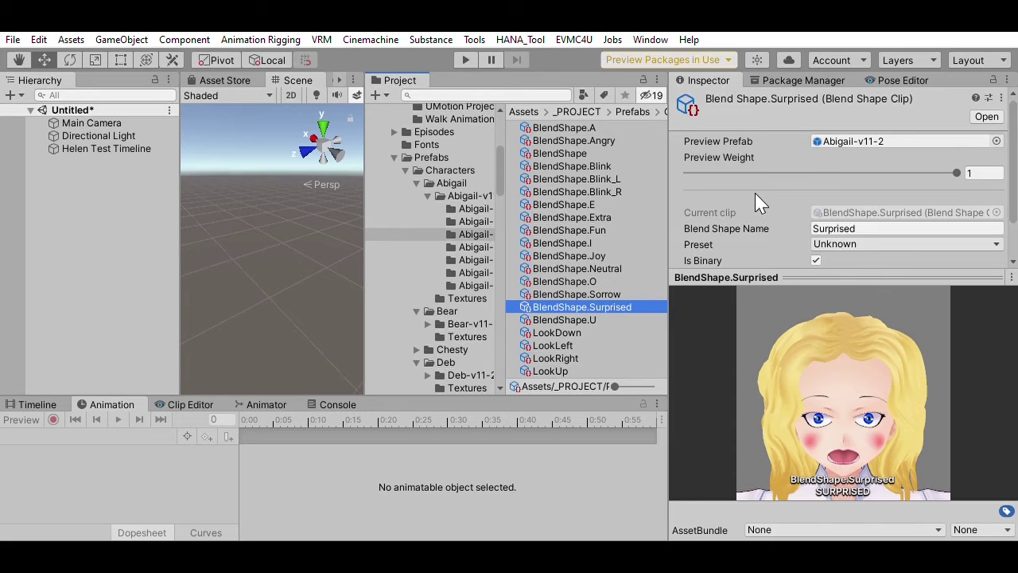
Review the Surprised clip's F00_000_00_Face_00_SKIN _MainTex_ST entry (tiling 1 × 0.5) in a maximized Inspector.
scroll(759, 203, "down", 1)
left_click(941, 232)
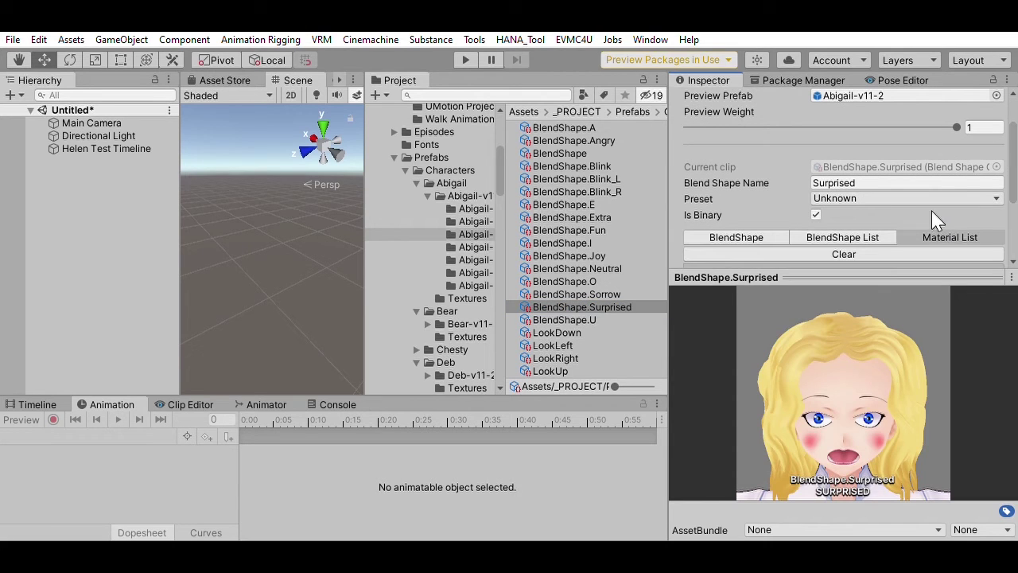
scroll(932, 204, "down", 2)
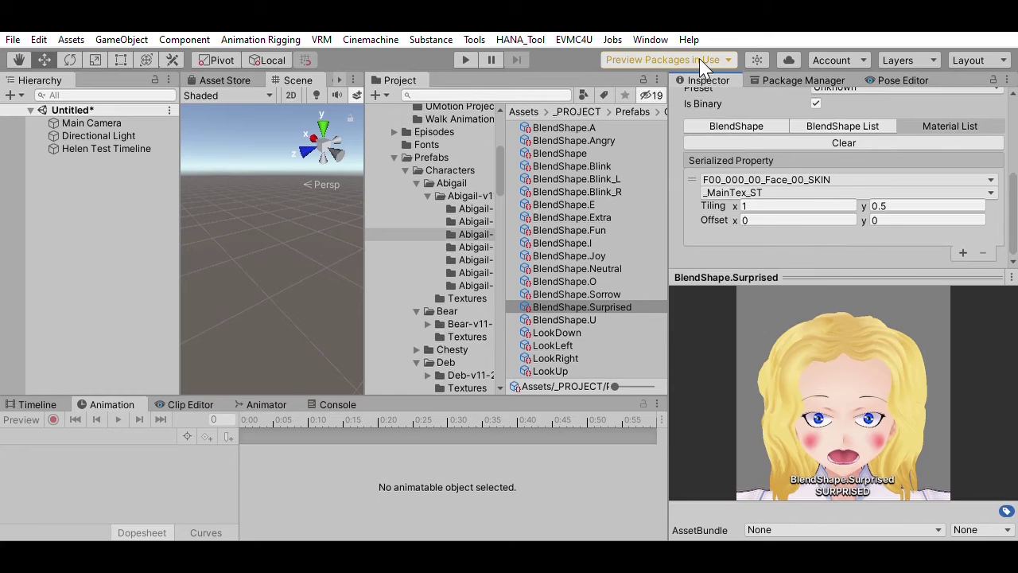
key("shift+space")
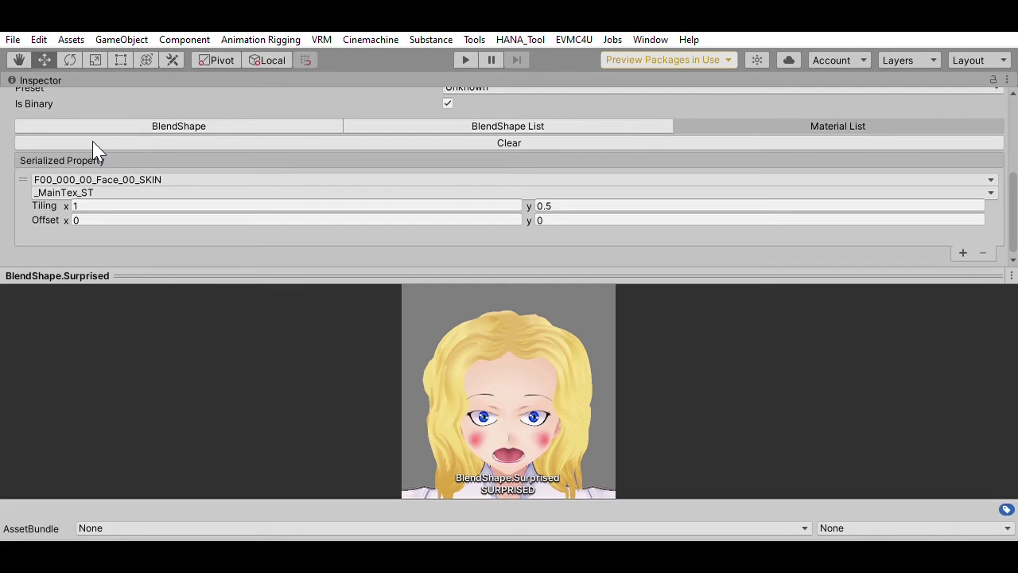
key("shift+space")
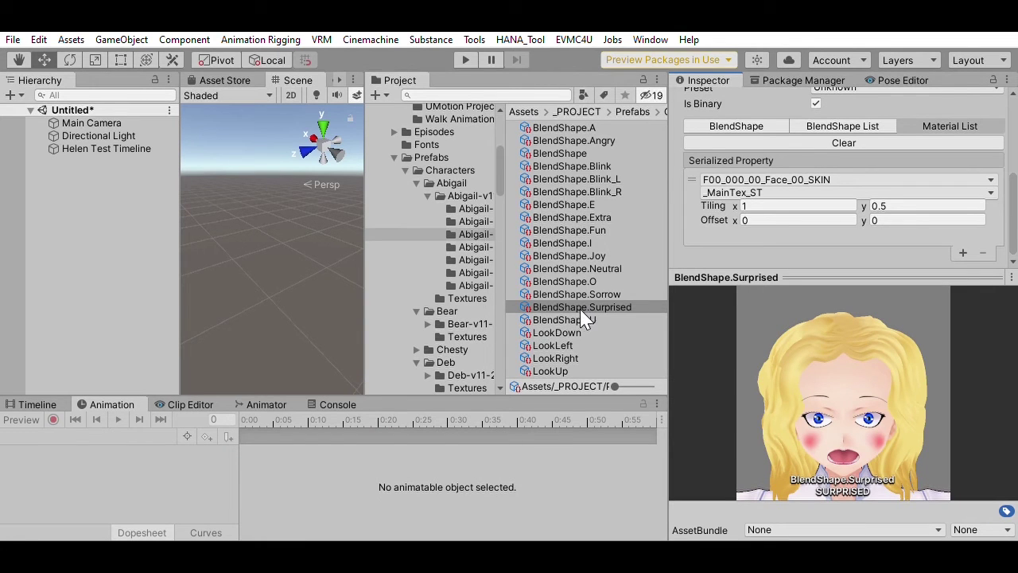
Compare F00_000_Face_00 - original with the 512×1024 two-face F00_000_Face_00 texture in an enlarged preview.
left_click(481, 272)
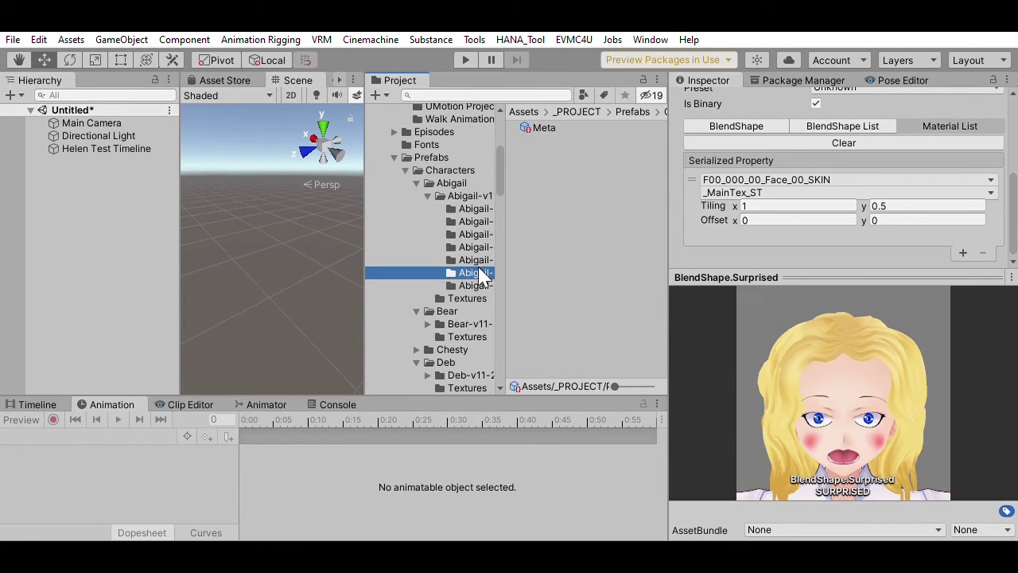
key("Down")
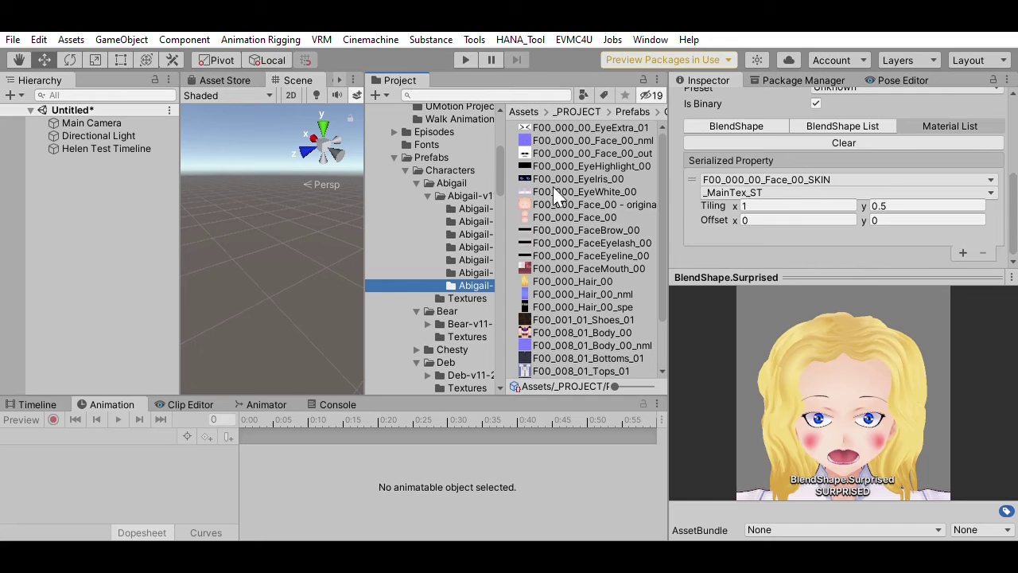
left_click(558, 216)
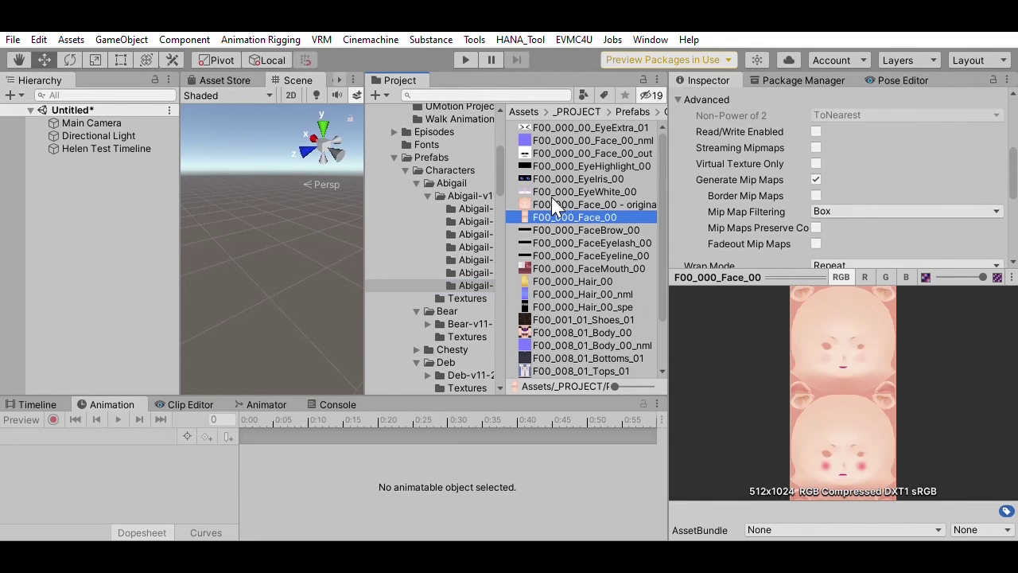
left_click(558, 204)
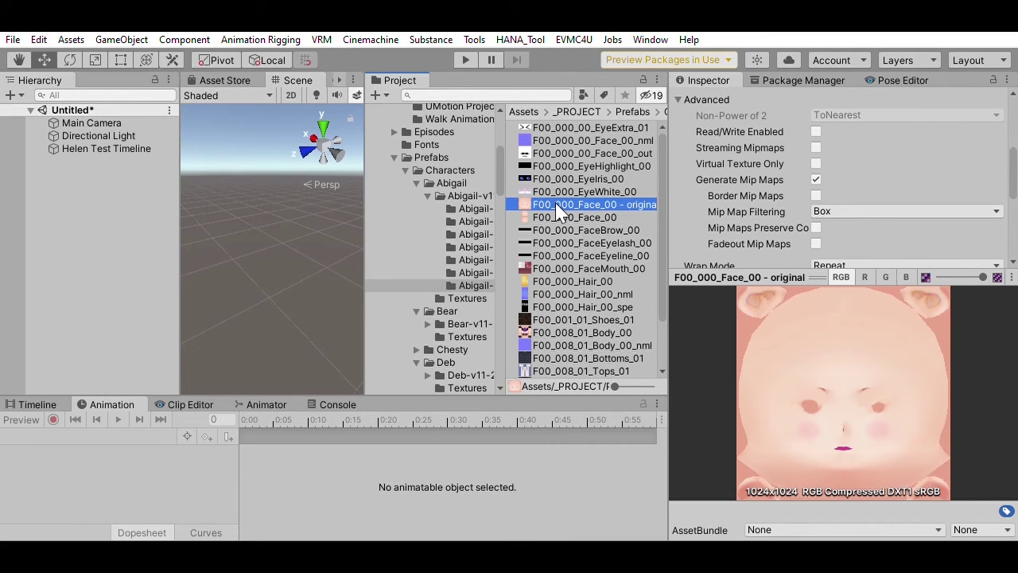
key("Down")
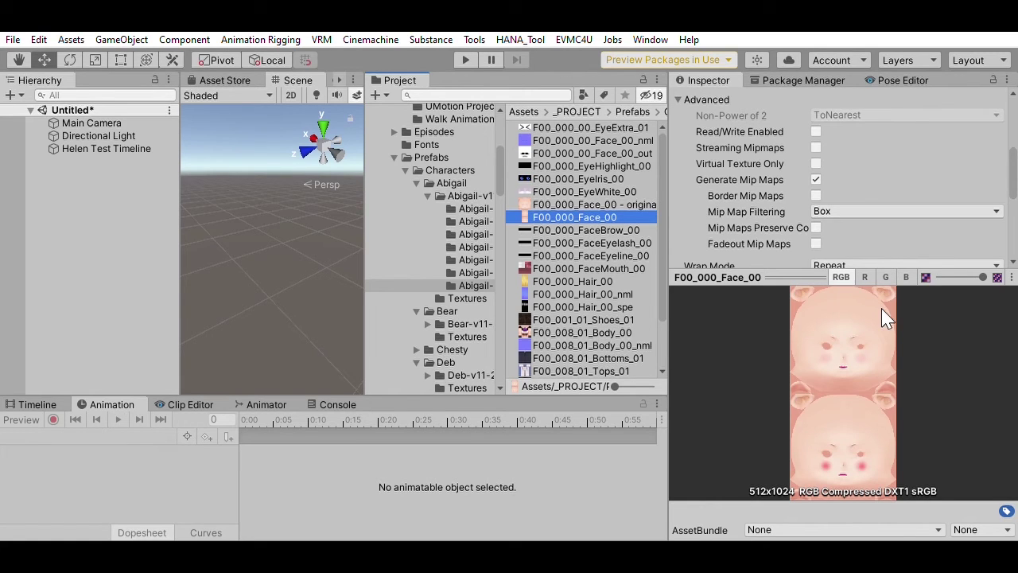
left_click_drag(805, 270, 791, 104)
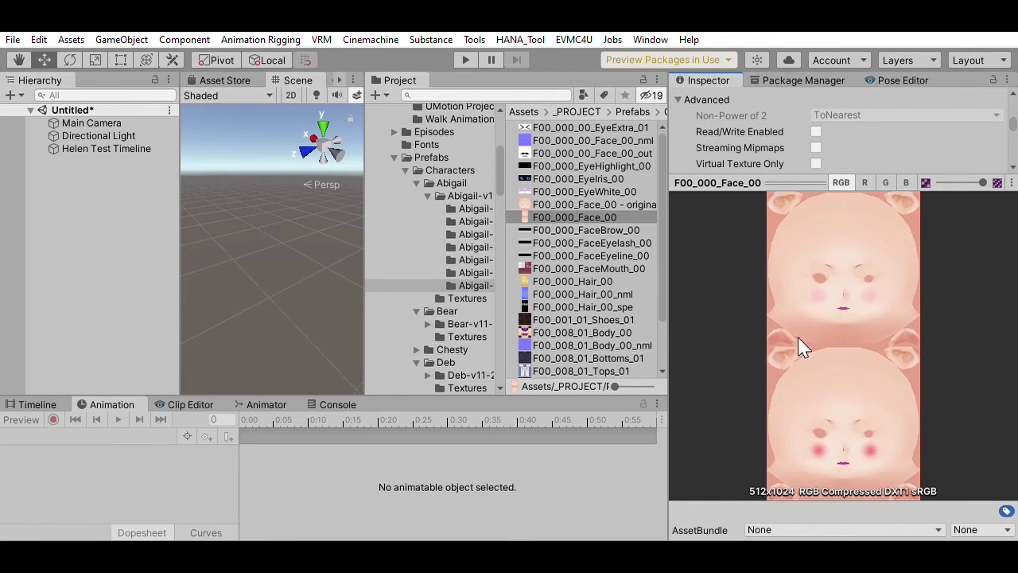
left_click(477, 234)
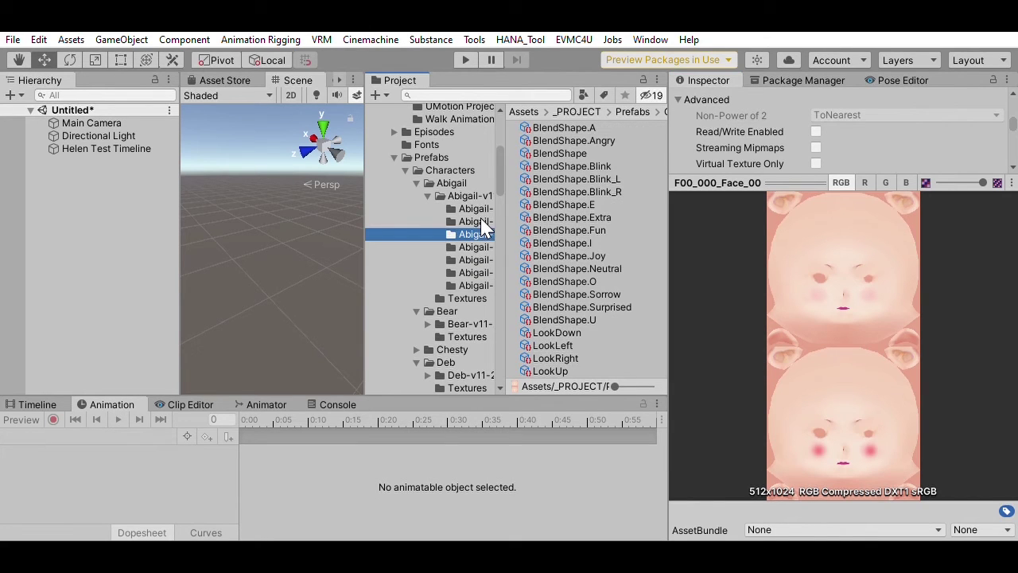
Check the Surprised clip's preview prefab, weight and material list.
left_click(600, 306)
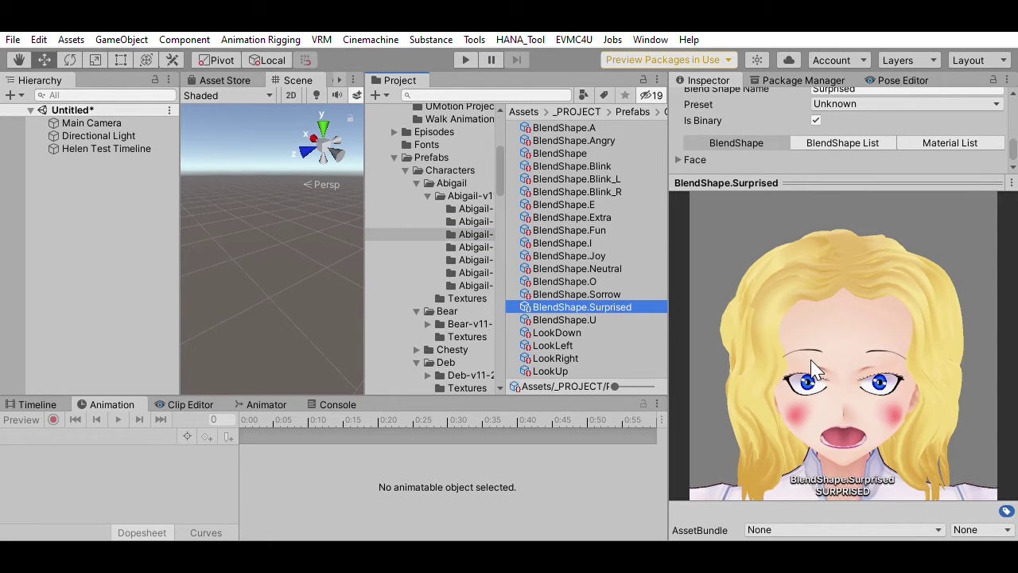
left_click_drag(800, 183, 772, 281)
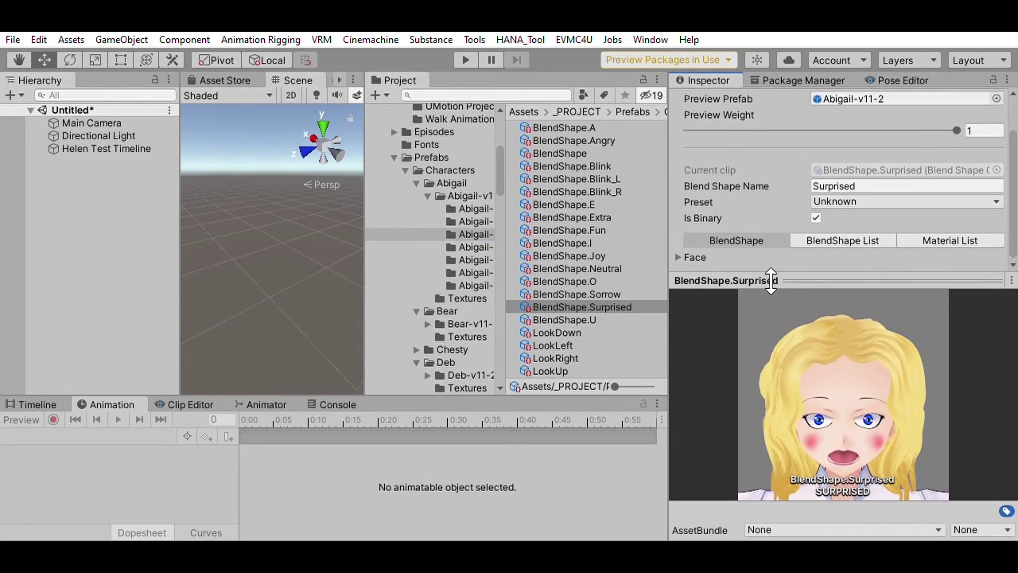
left_click(932, 237)
scroll(845, 208, "down", 3)
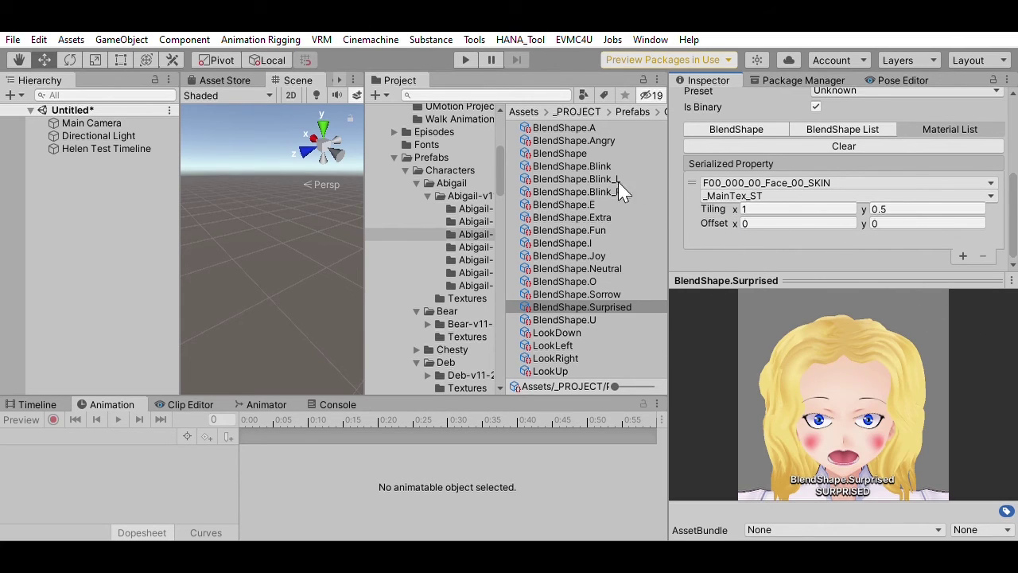
Check the Neutral clip's material list, preview Joy, and open the Sorrow clip.
left_click(593, 268)
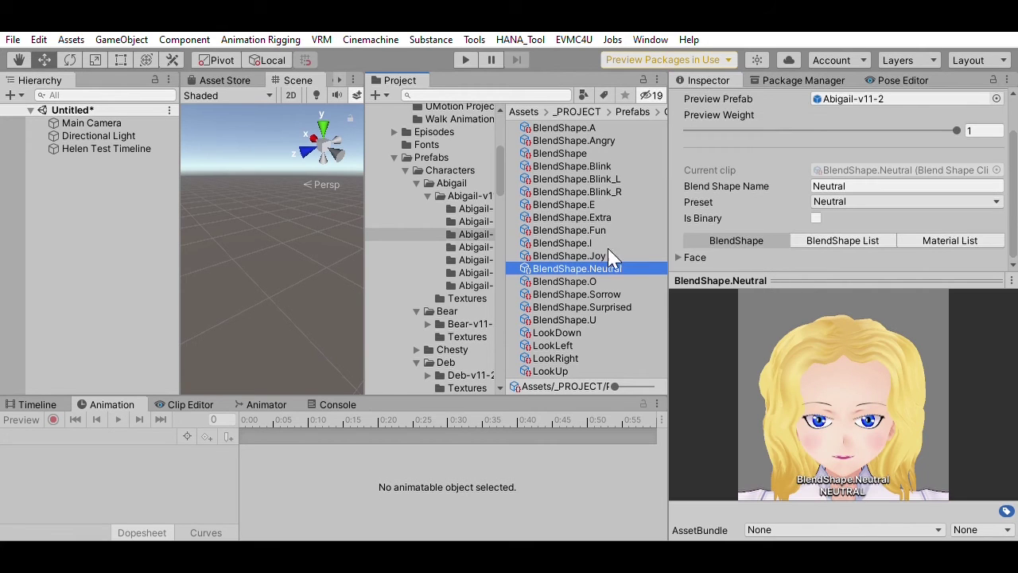
left_click(951, 239)
scroll(807, 200, "down", 3)
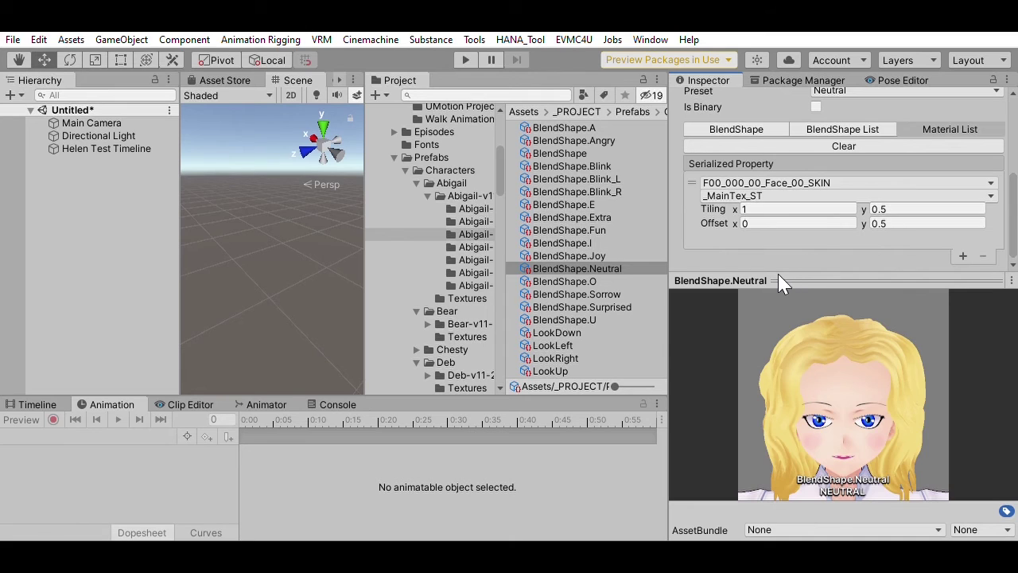
left_click(585, 252)
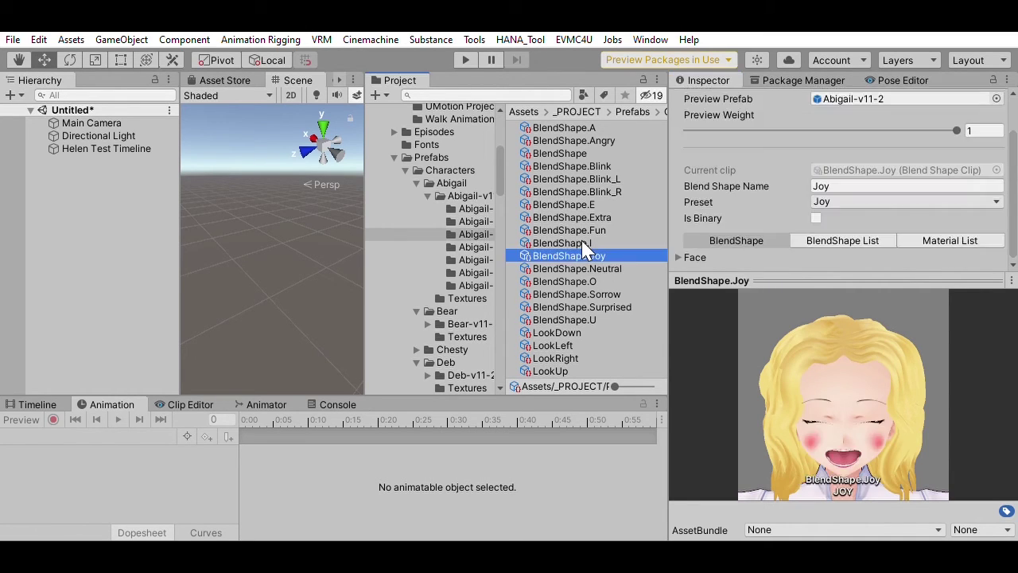
left_click(602, 291)
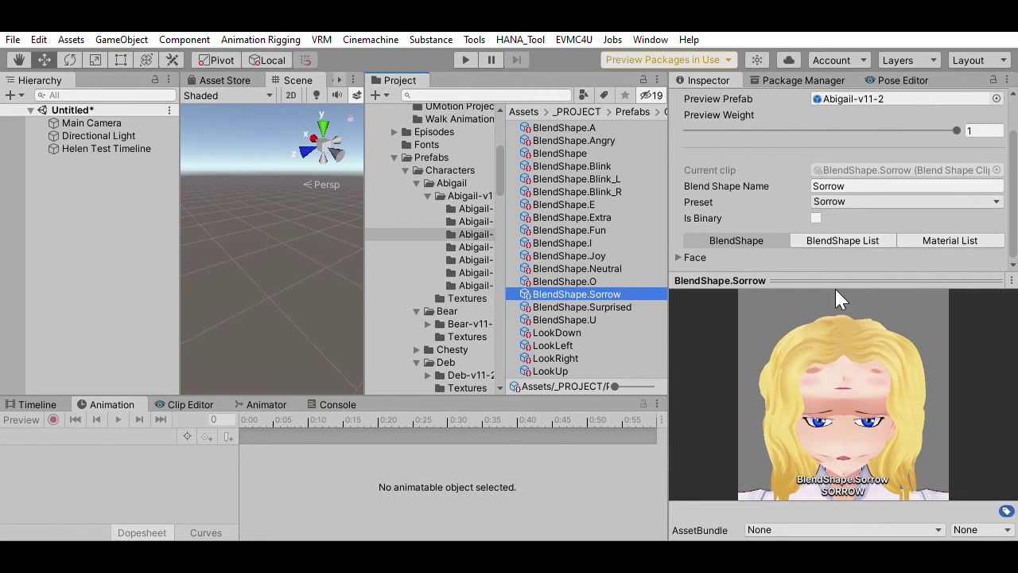
Add a material entry to the Sorrow clip using F00_000_00_Face_00_SKIN.
left_click(950, 241)
scroll(940, 211, "down", 3)
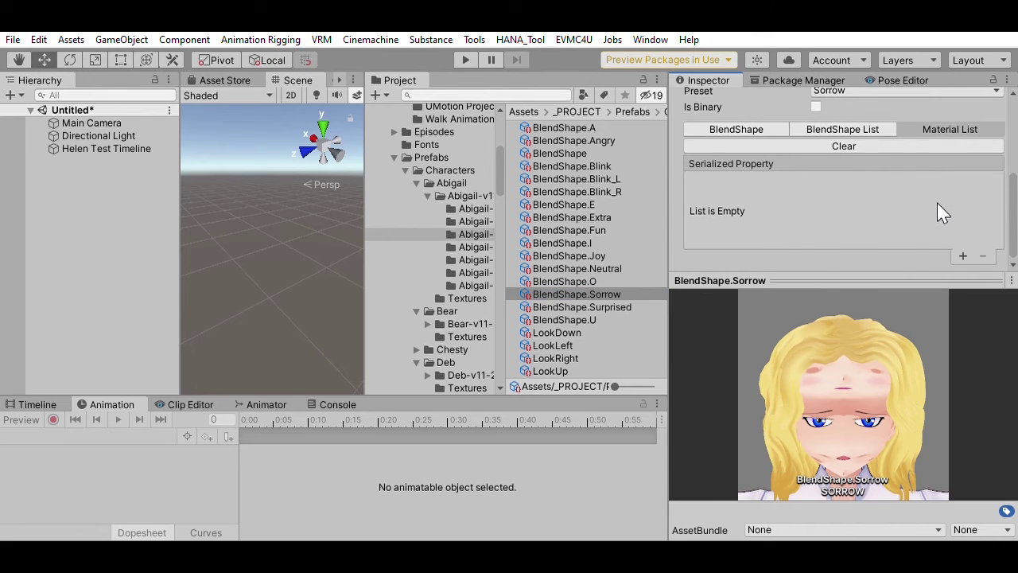
left_click(962, 255)
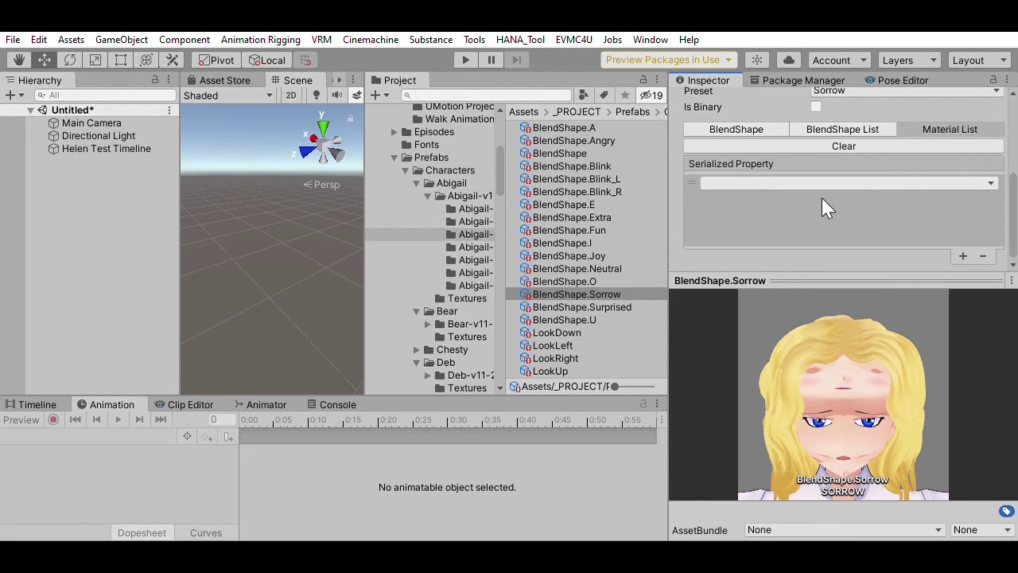
left_click(802, 311)
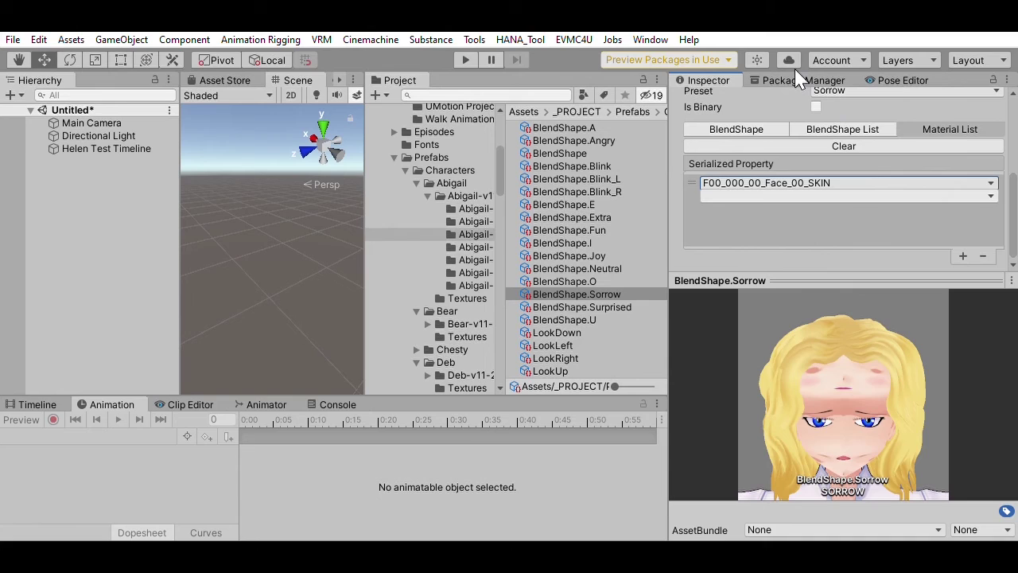
Set the entry's tiling to 1 × 0.5 and offset to 0 × 0.5, then reopen BlendShape.Surprised.
left_click(893, 207)
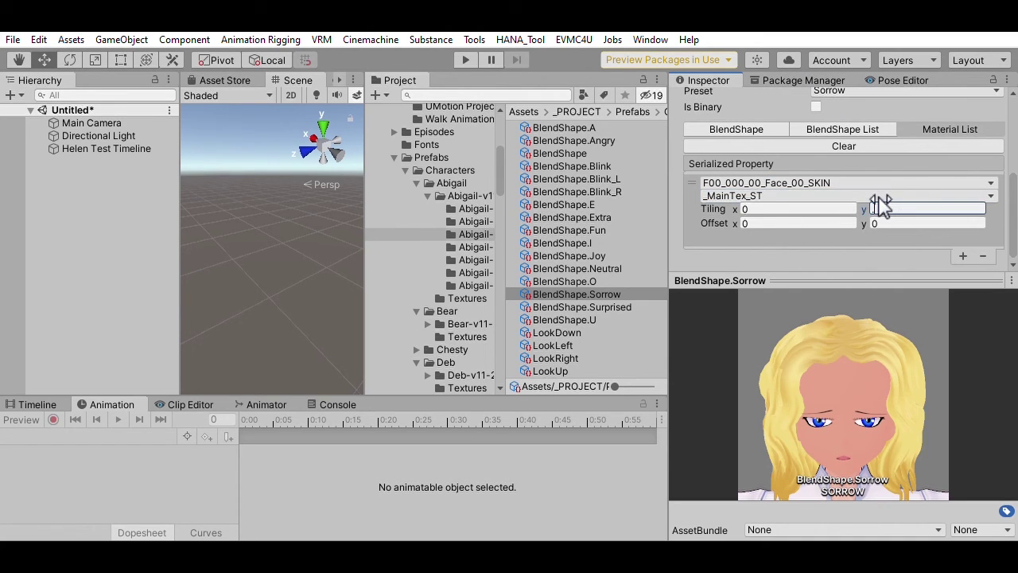
key("Tab")
key("Tab")
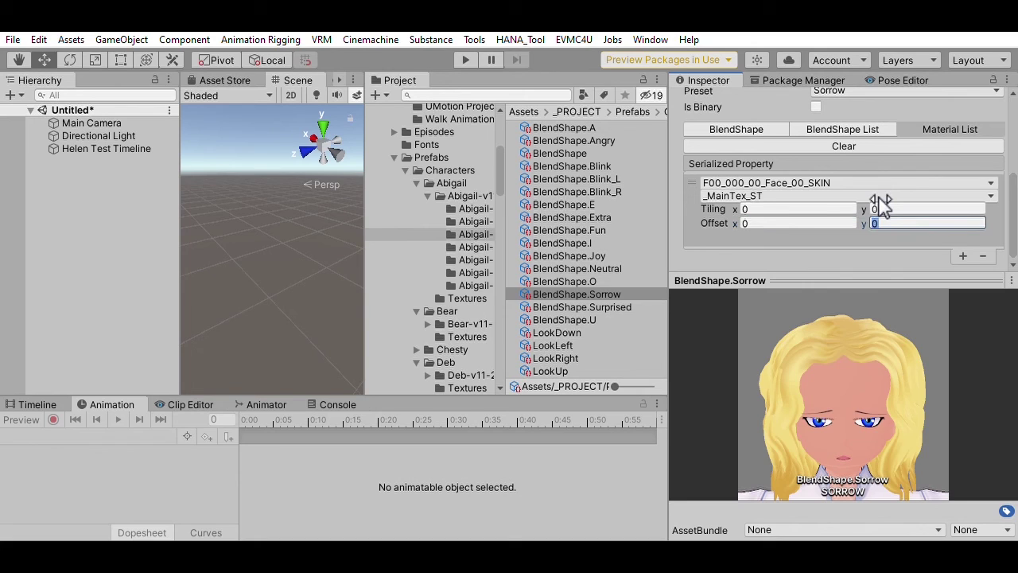
key("Return")
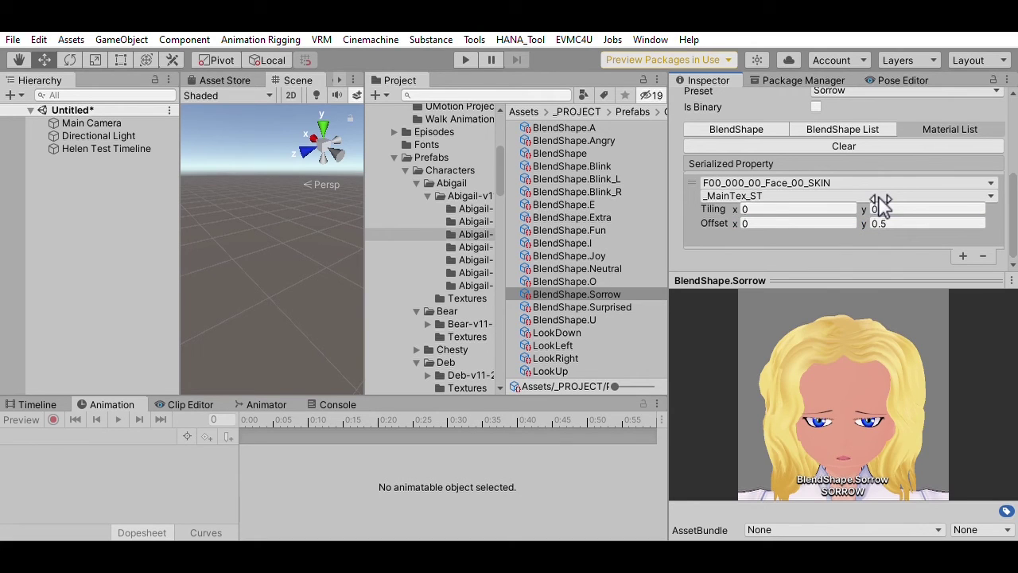
left_click(833, 233)
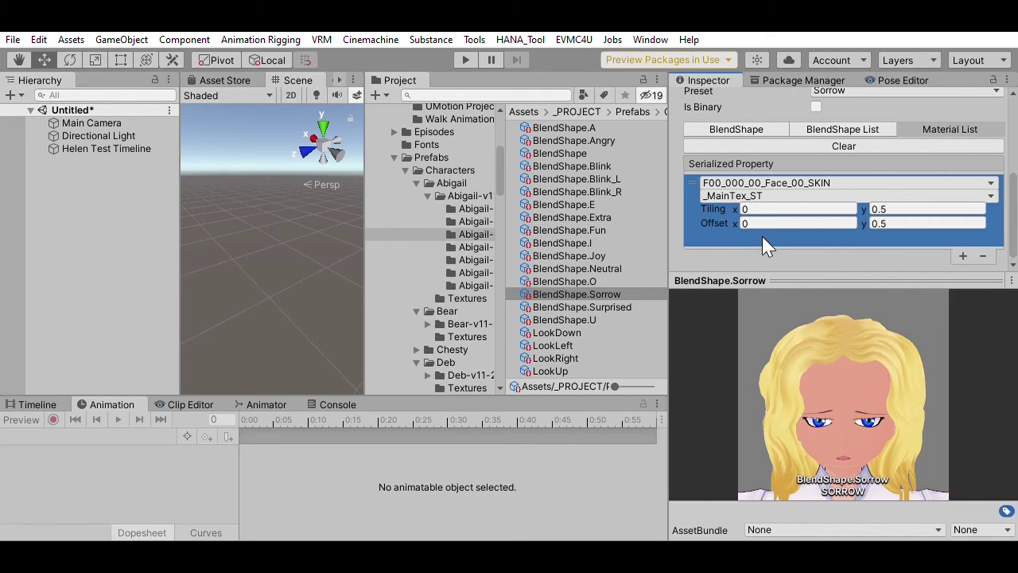
left_click(781, 209)
type("1")
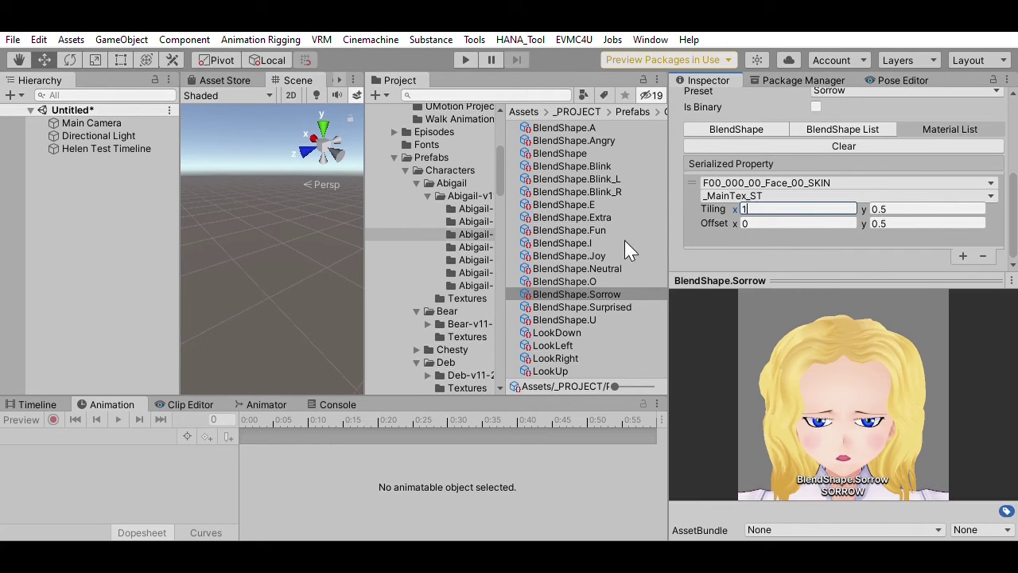
left_click(614, 307)
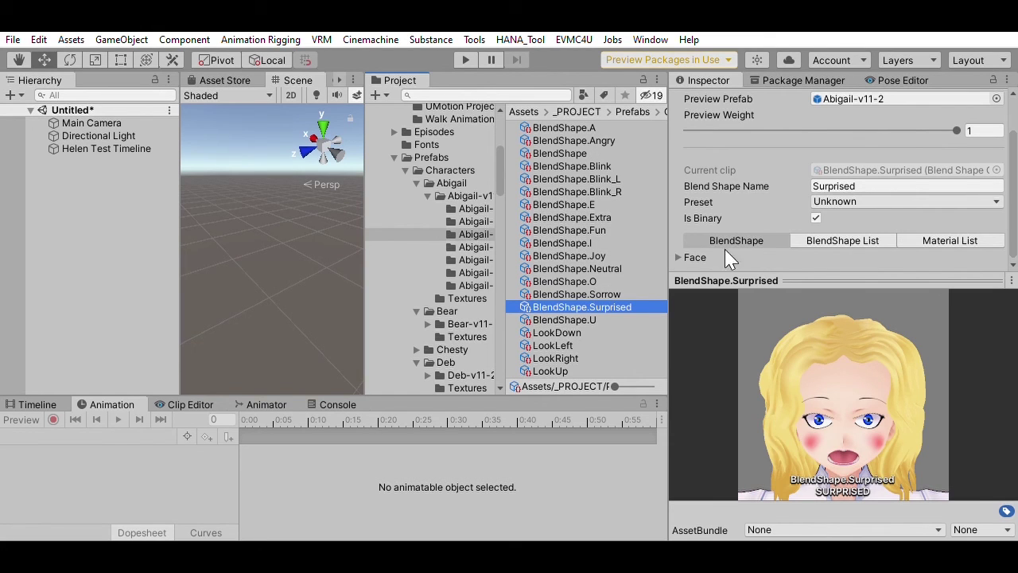
Add a second material entry to the Surprised clip's material list.
left_click(931, 242)
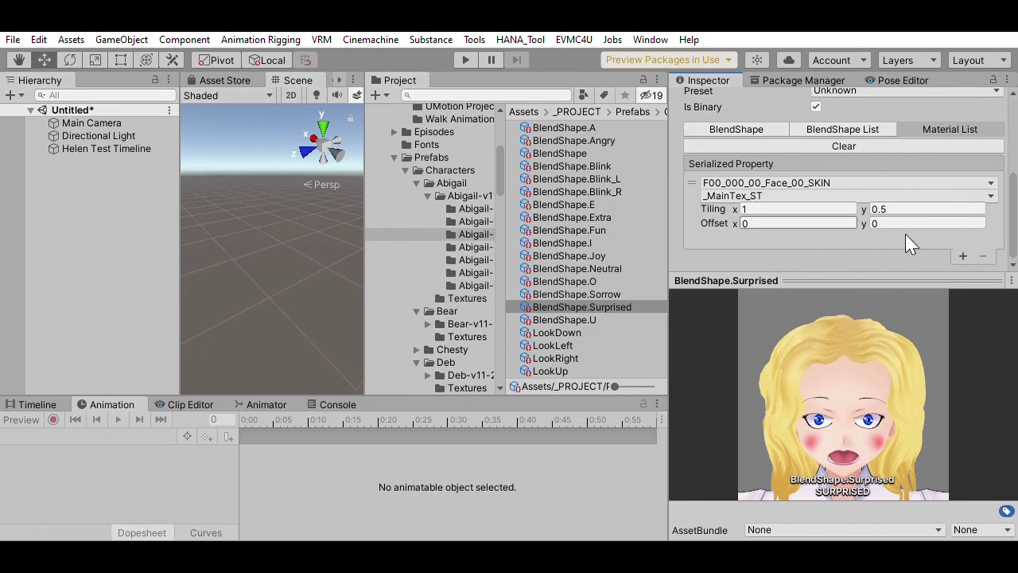
left_click(969, 255)
scroll(883, 209, "down", 2)
key("Return")
Bind the entry to F00_000_00_EyeWhite_00_EYE _Color with a reddish target colour.
left_click(902, 182)
left_click(826, 204)
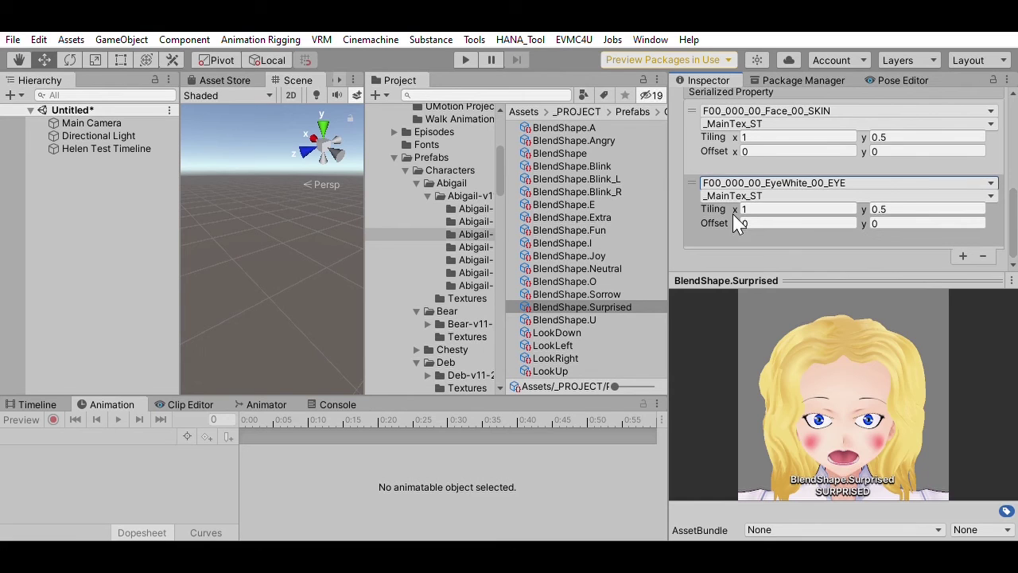
left_click(791, 195)
left_click(748, 43)
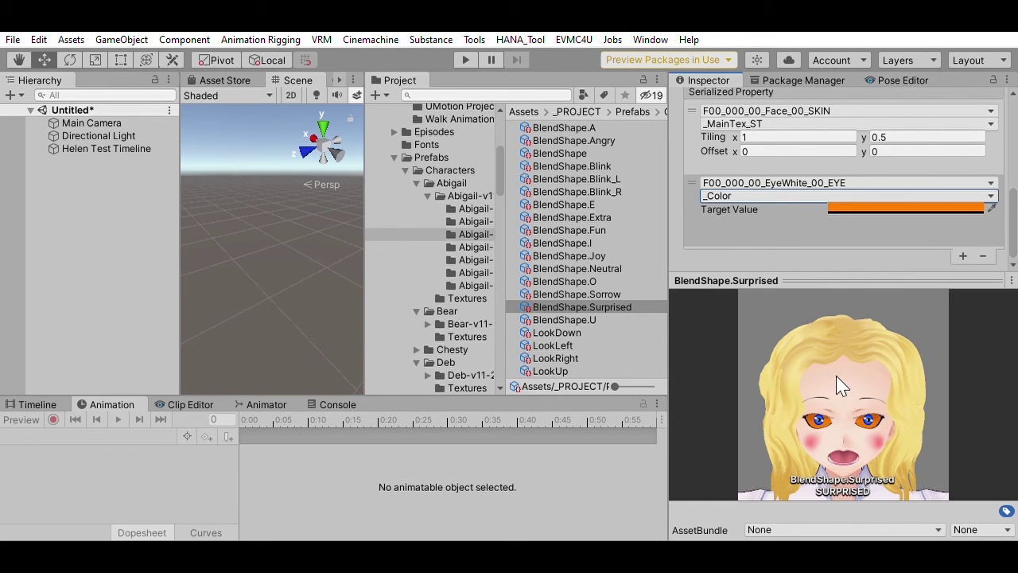
left_click(889, 207)
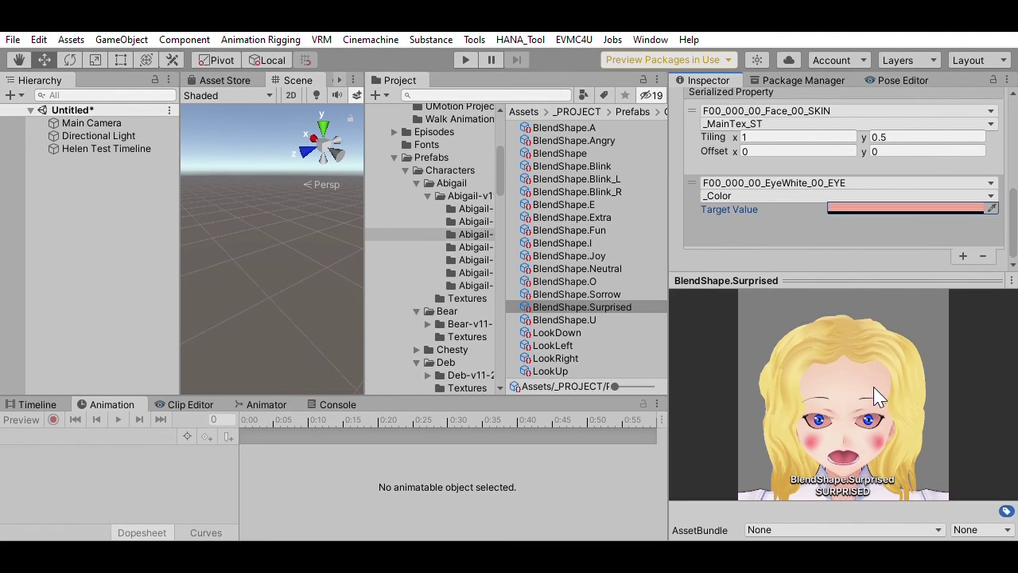
scroll(429, 255, "down", 1)
left_click(573, 140)
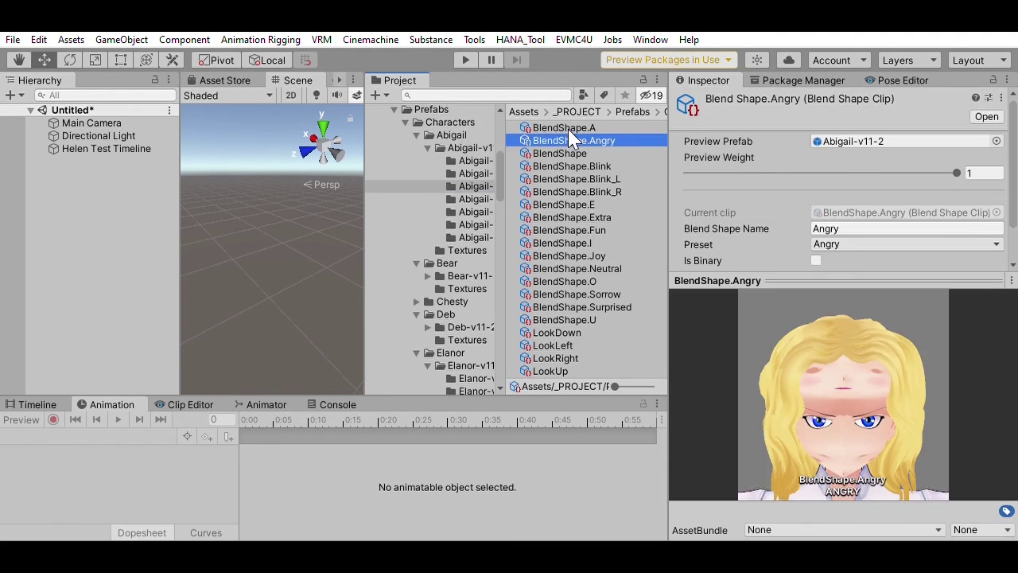
Preview Hank's BlendShape avatar and drag the Hank-v11-2 prefab into the scene Hierarchy.
left_click(560, 153)
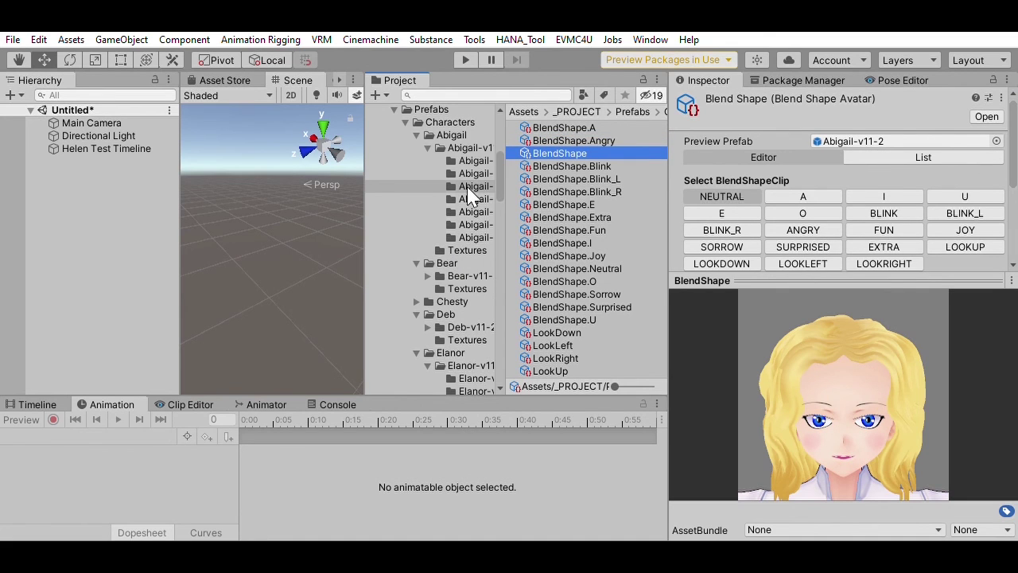
scroll(468, 199, "down", 7)
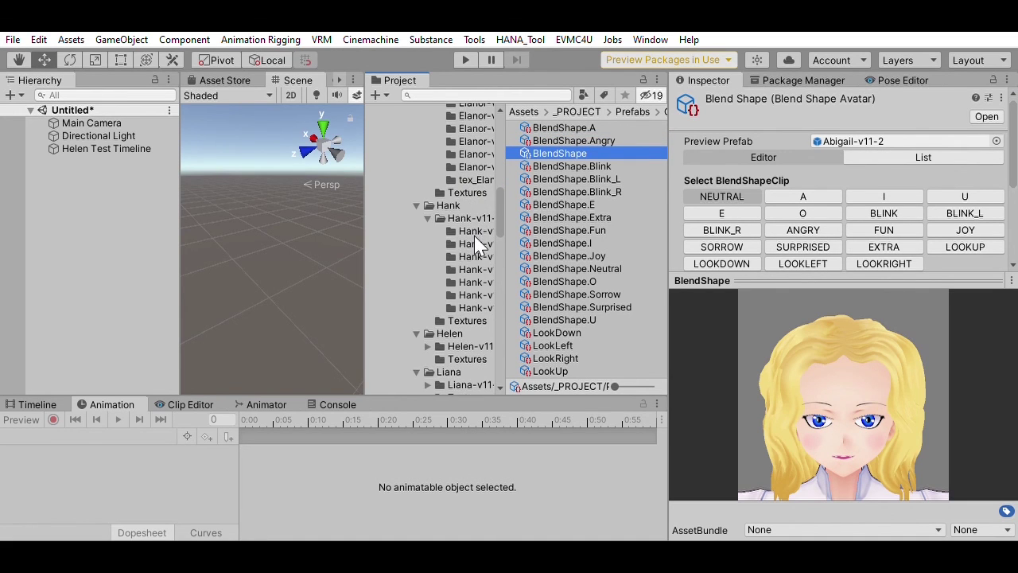
left_click(475, 256)
left_click(579, 152)
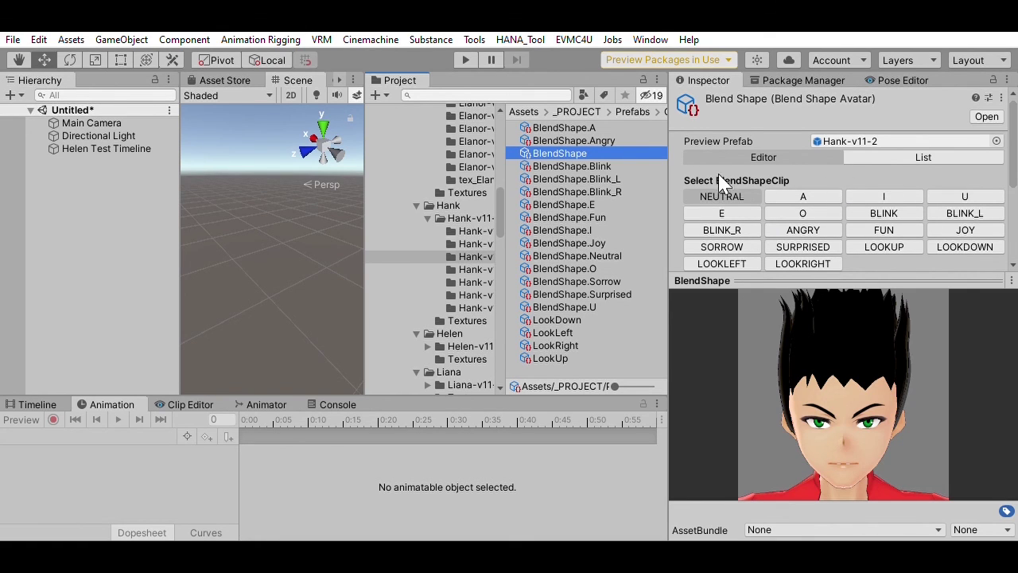
left_click(476, 217)
left_click_drag(557, 217, 116, 194)
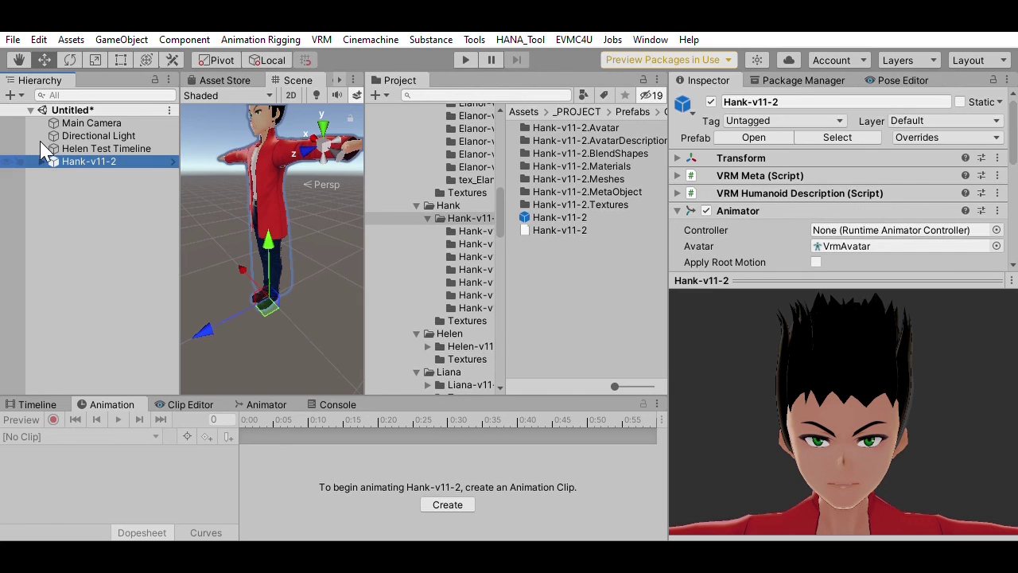
Expand Hank-v11-2 and bring its VRM Blend Shape Proxy component into view.
left_click(42, 160)
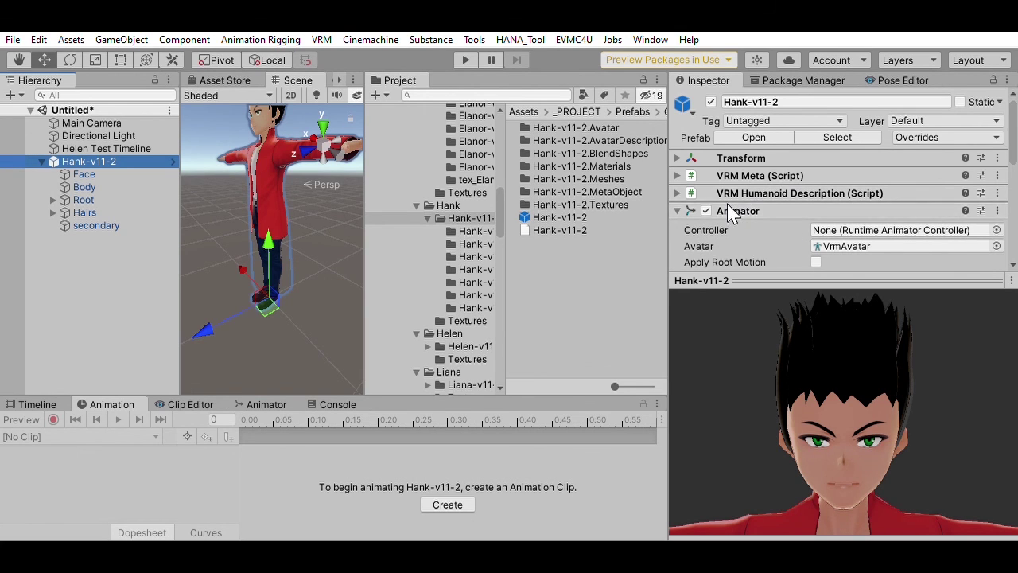
scroll(727, 211, "down", 3)
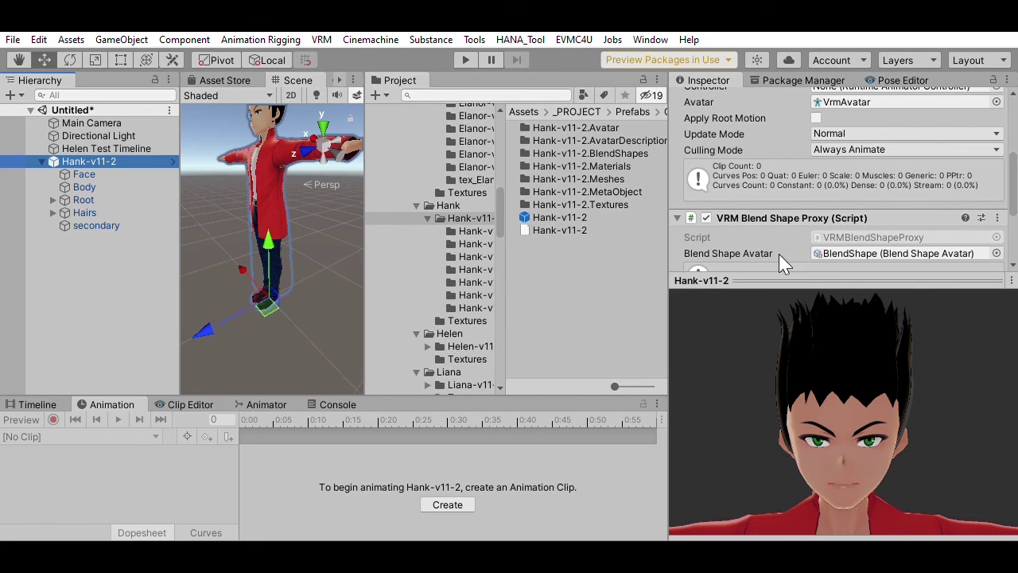
left_click_drag(810, 277, 811, 410)
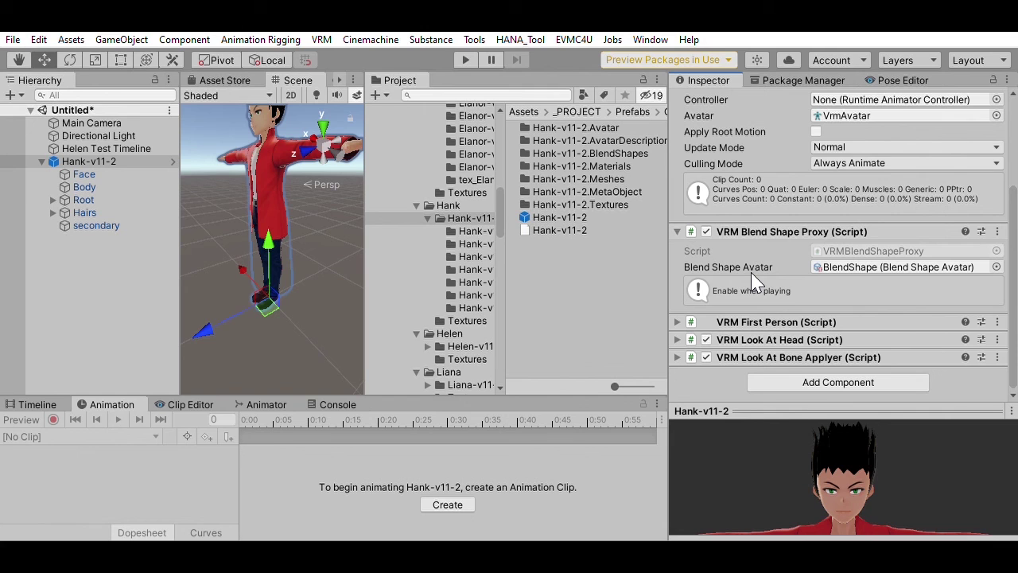
In Play mode, try the proxy's A expression slider, then stop Play mode.
left_click(466, 60)
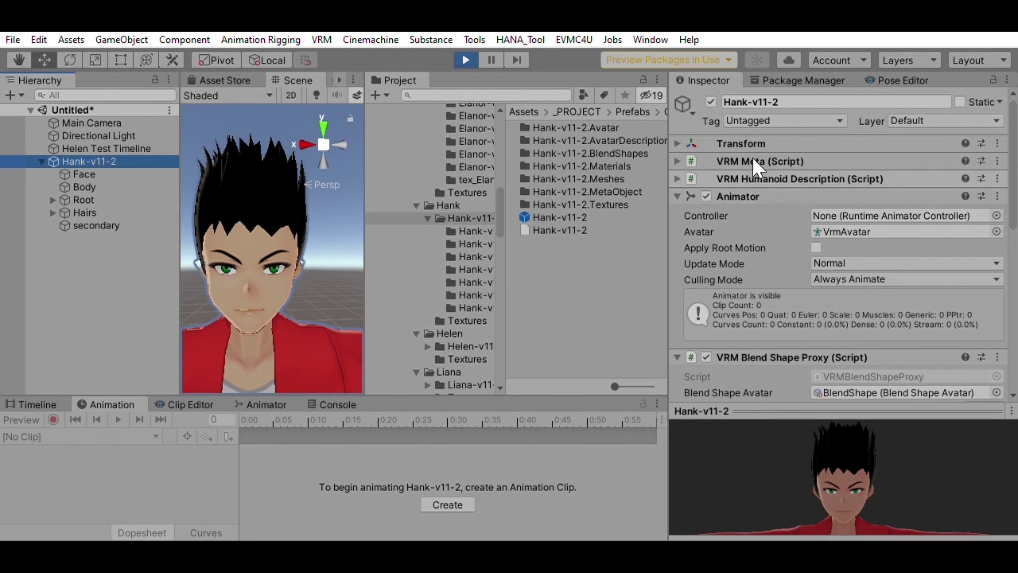
scroll(754, 184, "down", 6)
scroll(752, 241, "up", 3)
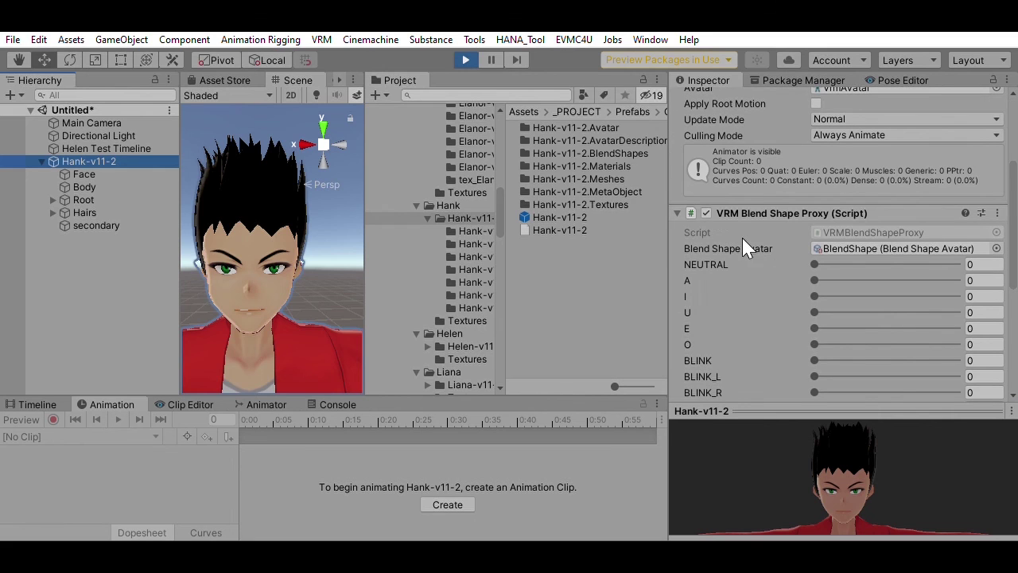
left_click(815, 279)
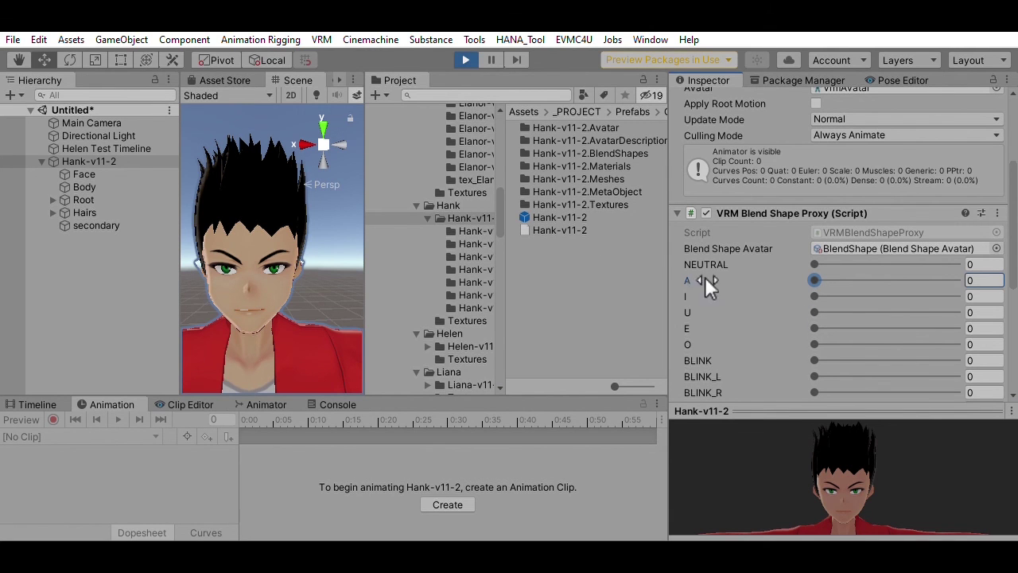
left_click(468, 59)
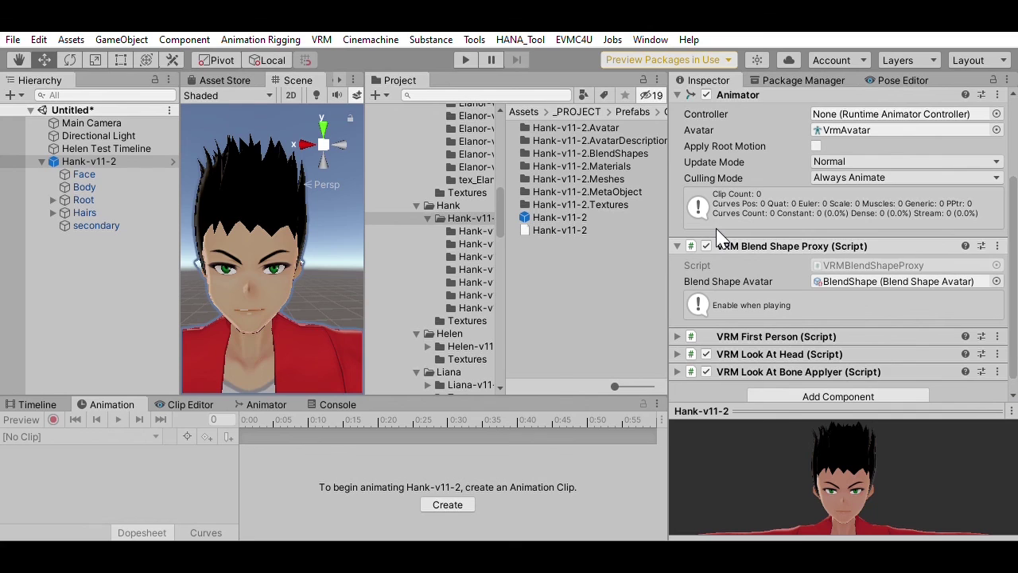